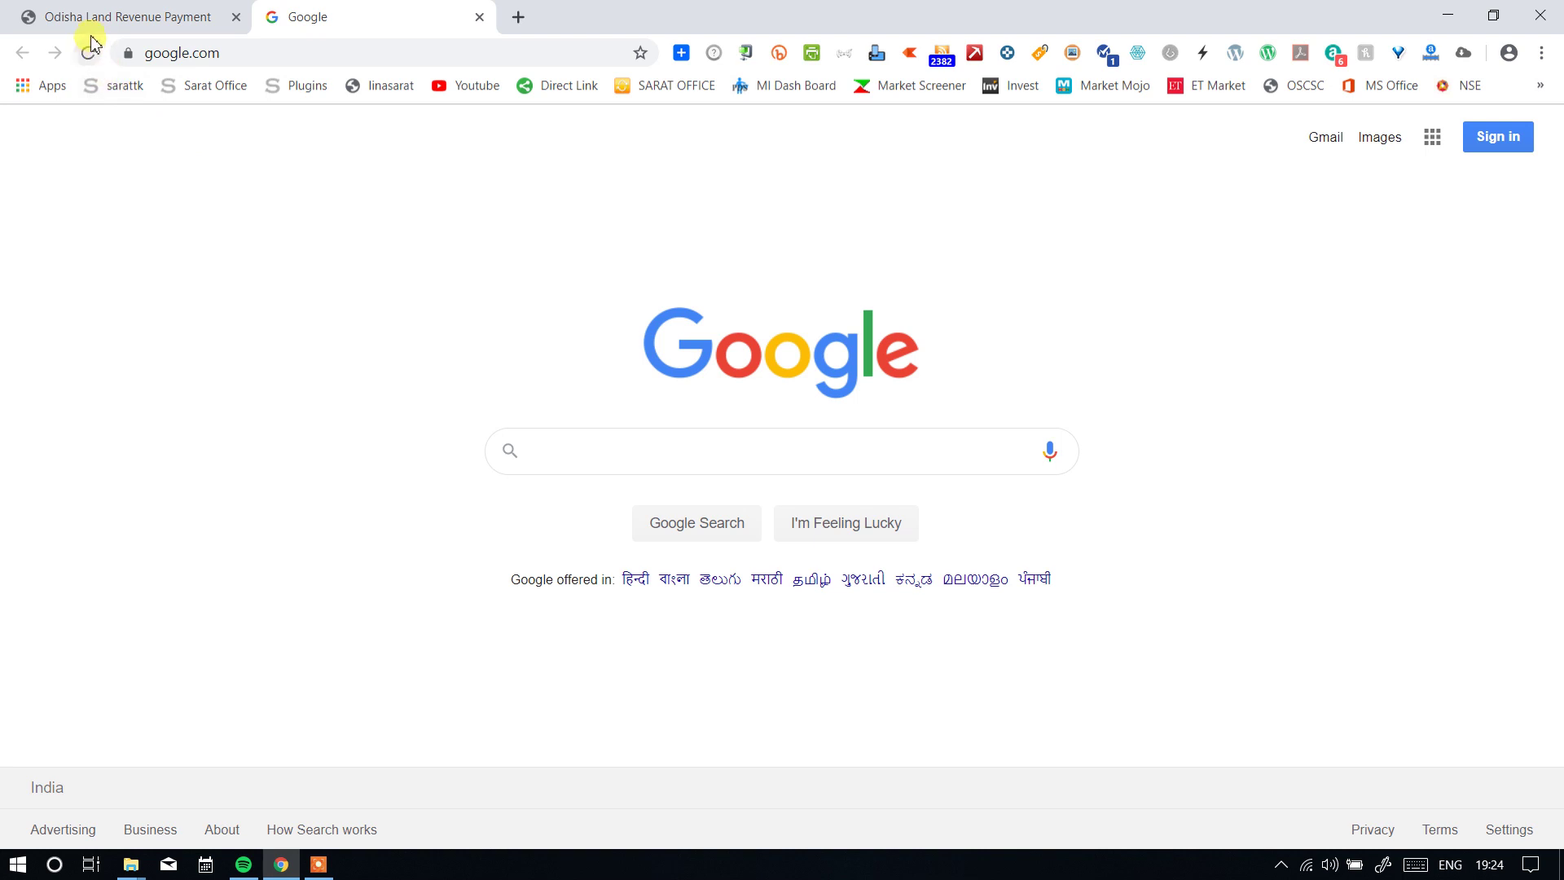
Open the land revenue payment form on the Odisha Land Revenue Payment site.
click(176, 26)
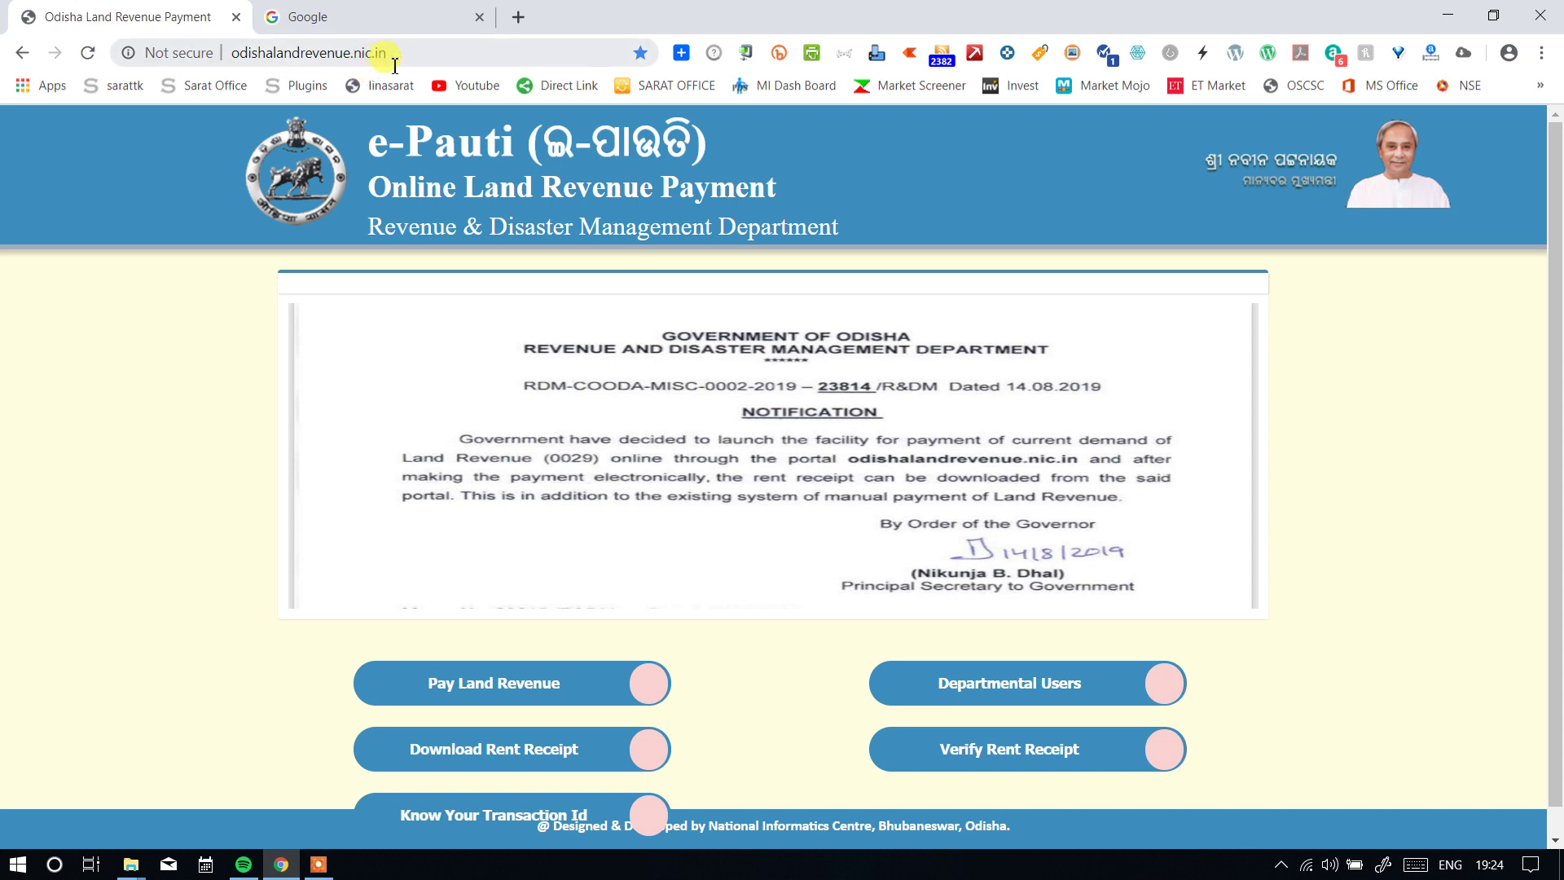
scroll(475, 329, down, 1)
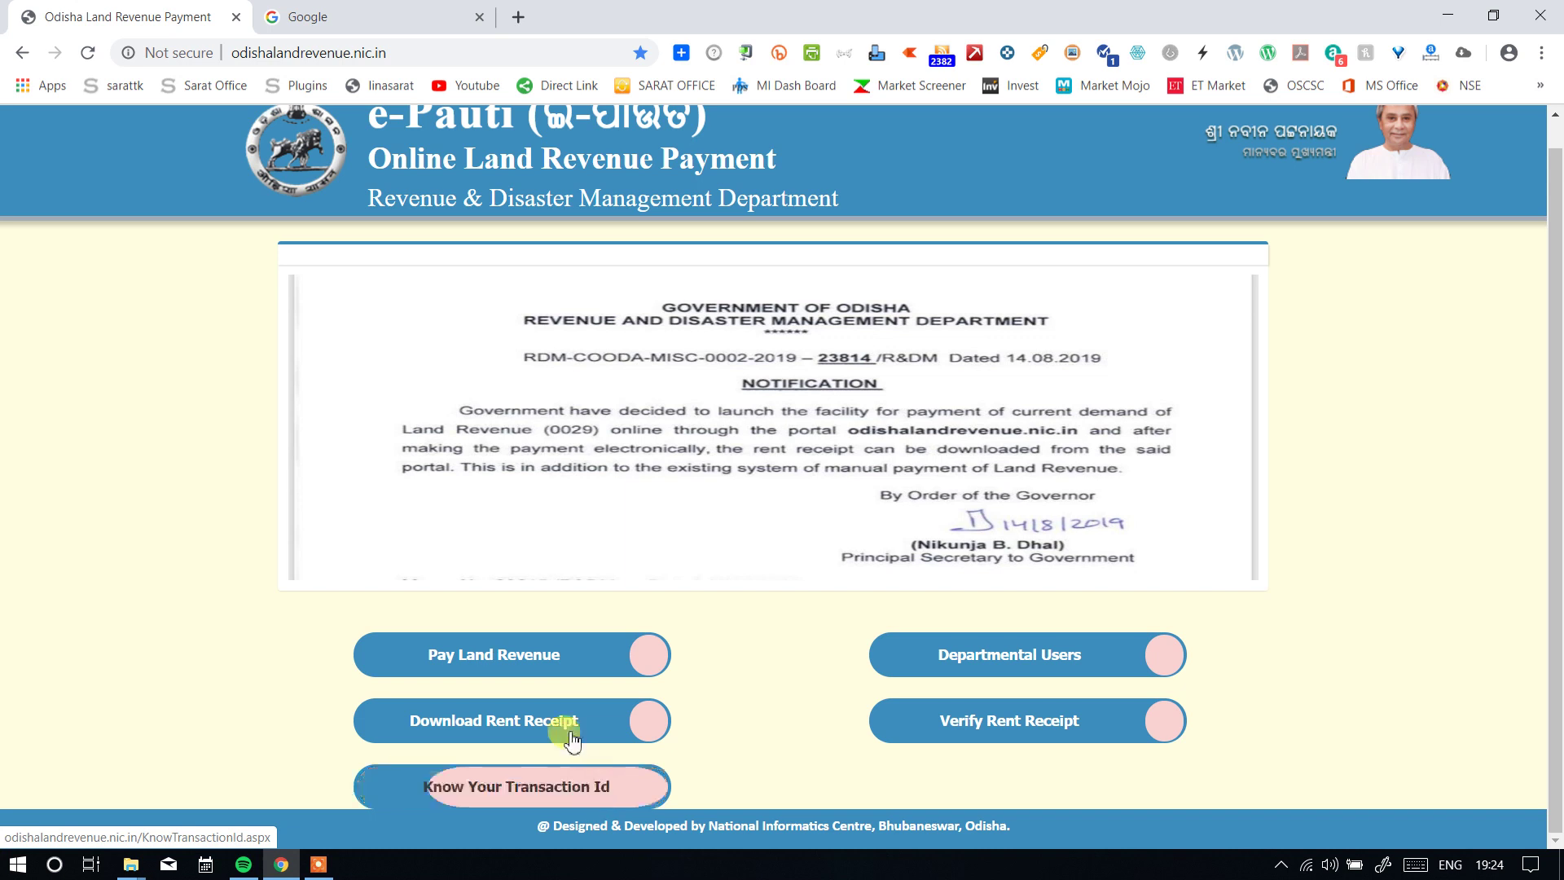
click(549, 665)
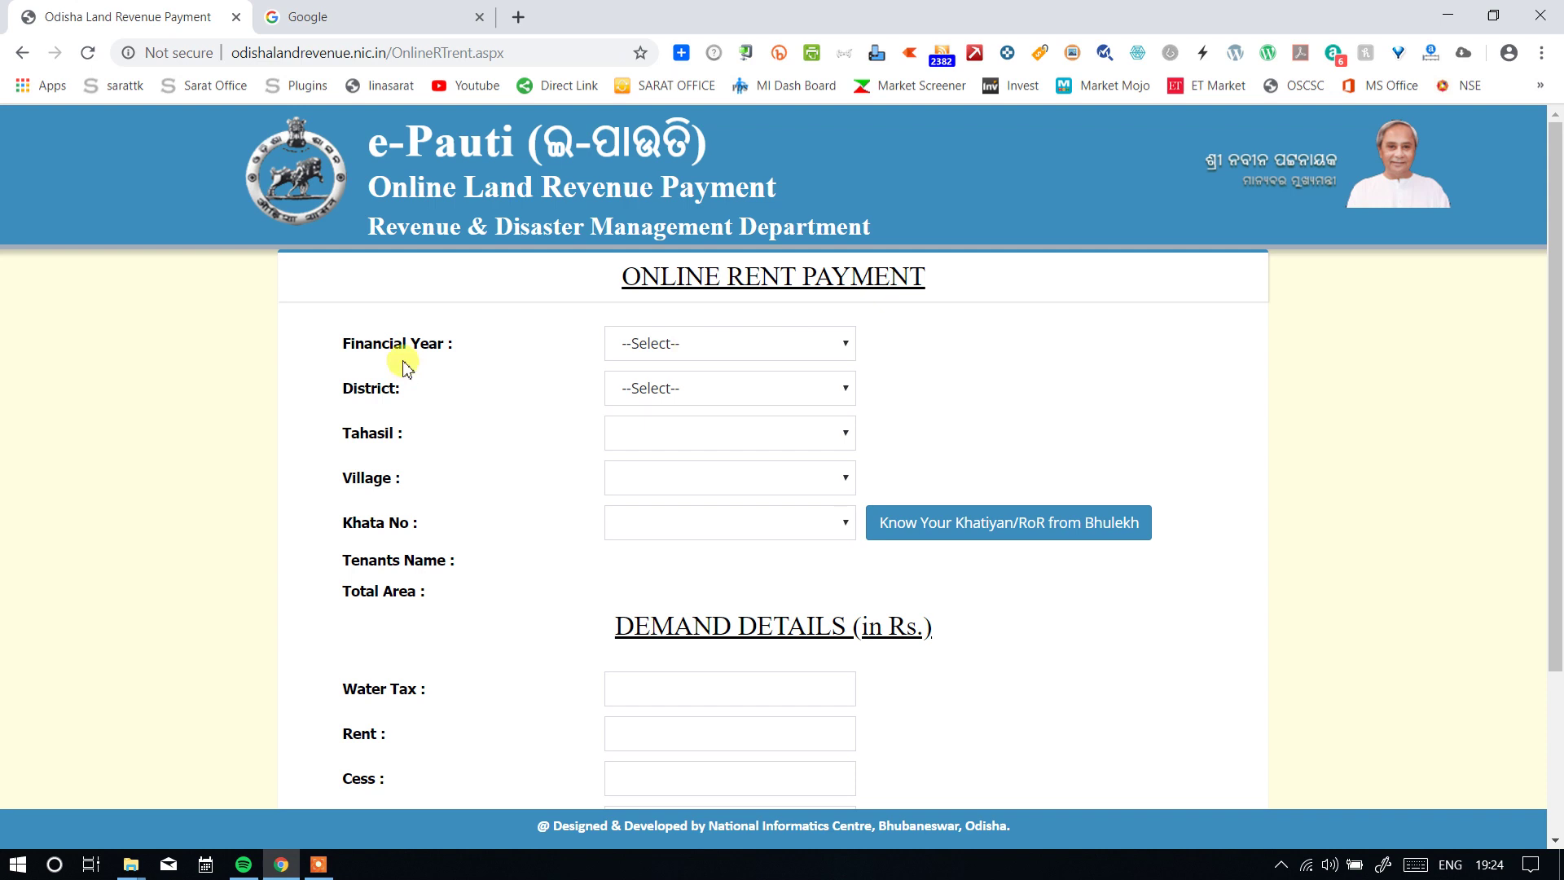
Set the financial year to 2019-20, the district to ବାଲେଶ୍ୱର and the tahasil to ସୋରୋ.
click(666, 350)
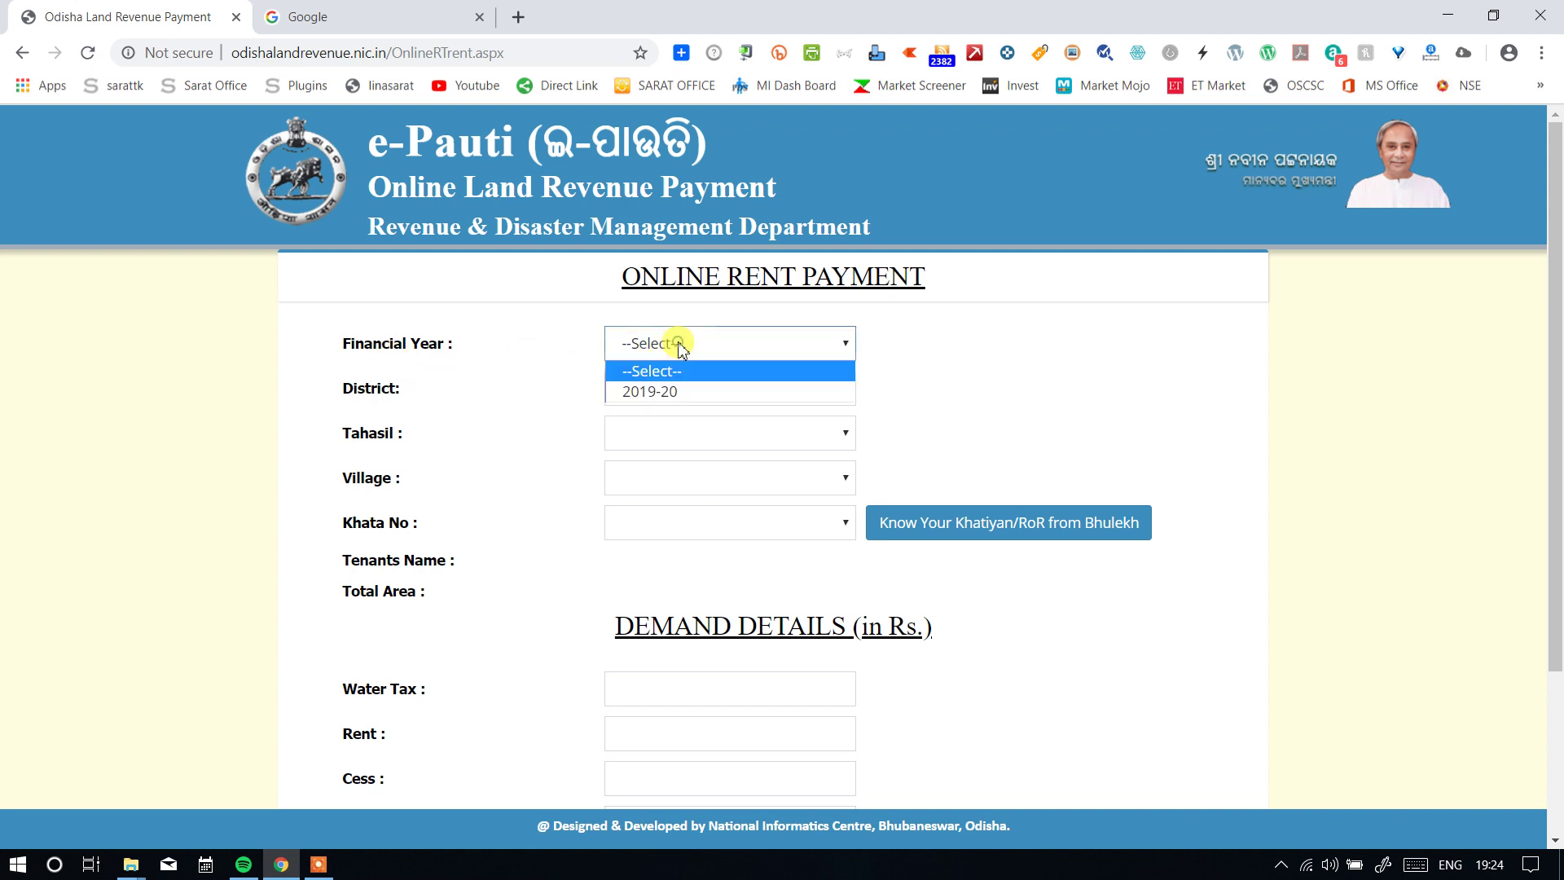
click(676, 392)
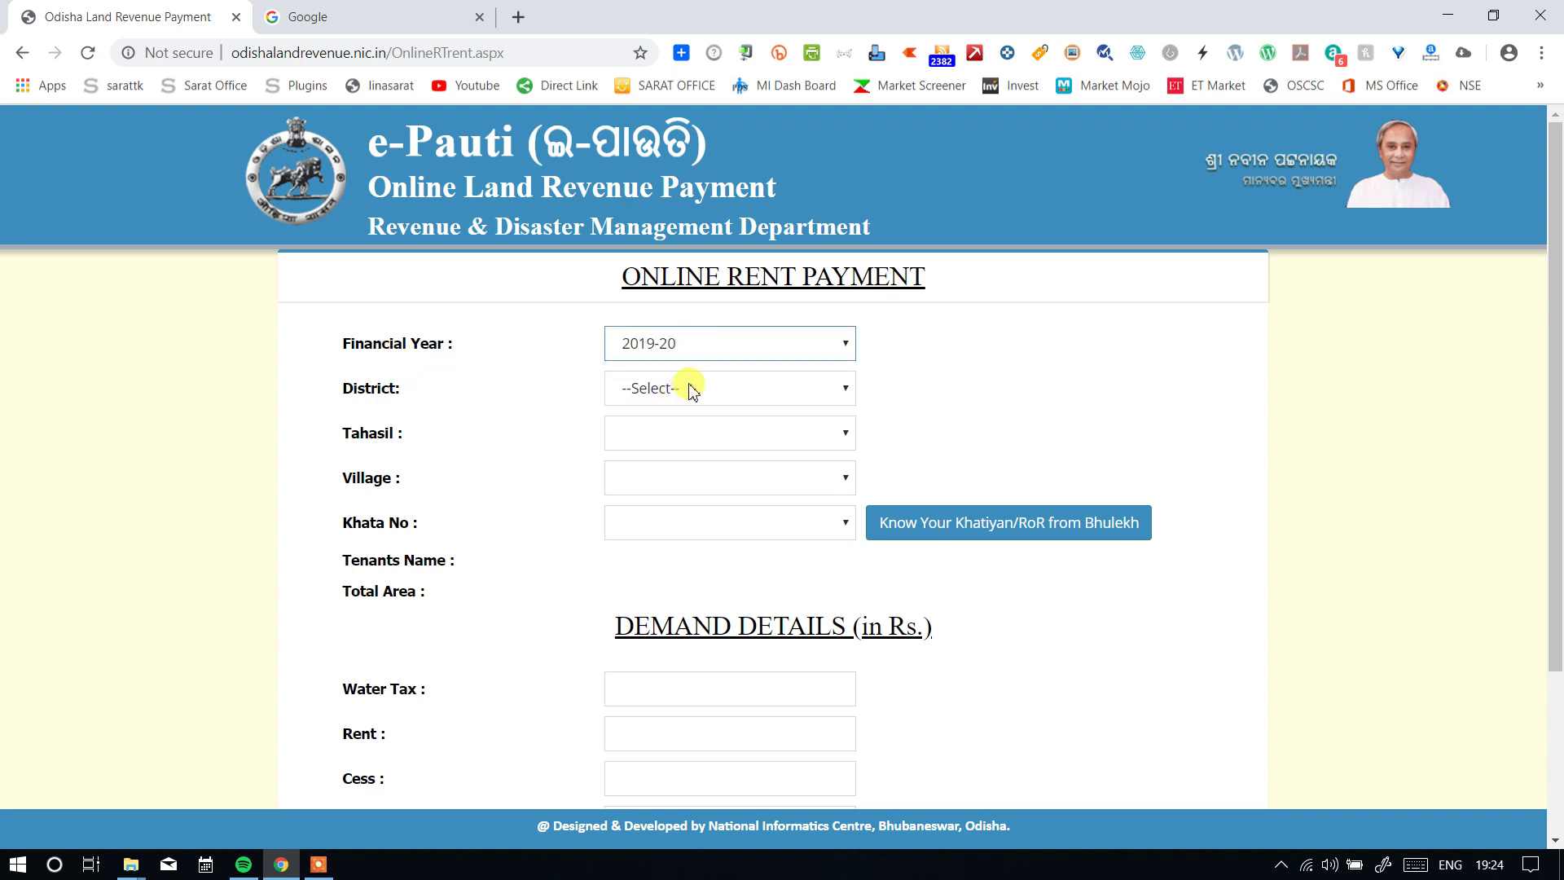
click(690, 389)
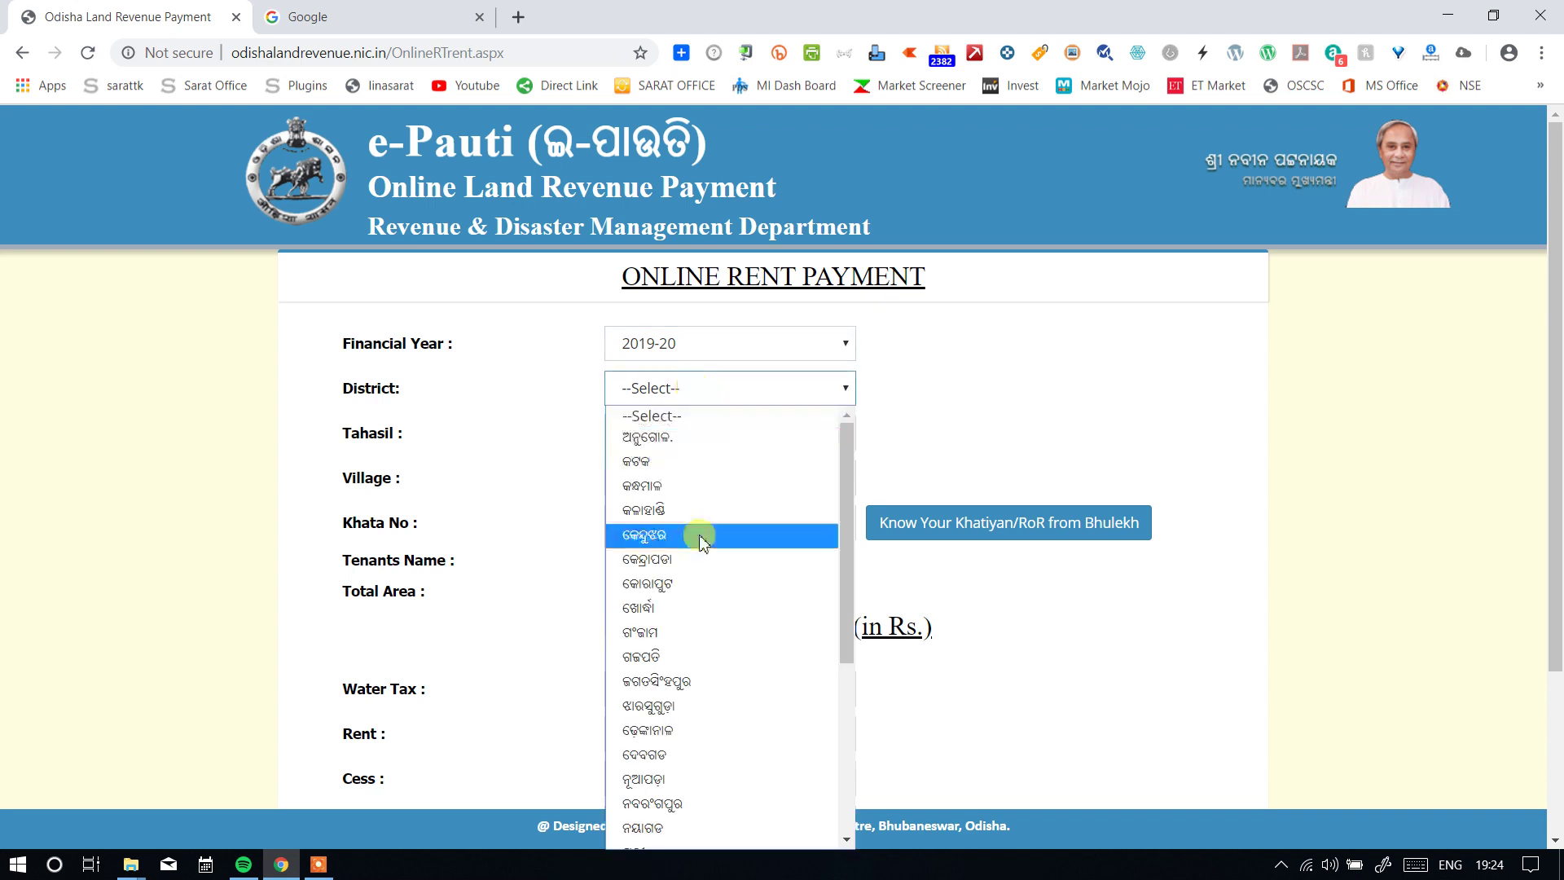
scroll(705, 564, down, 5)
click(693, 614)
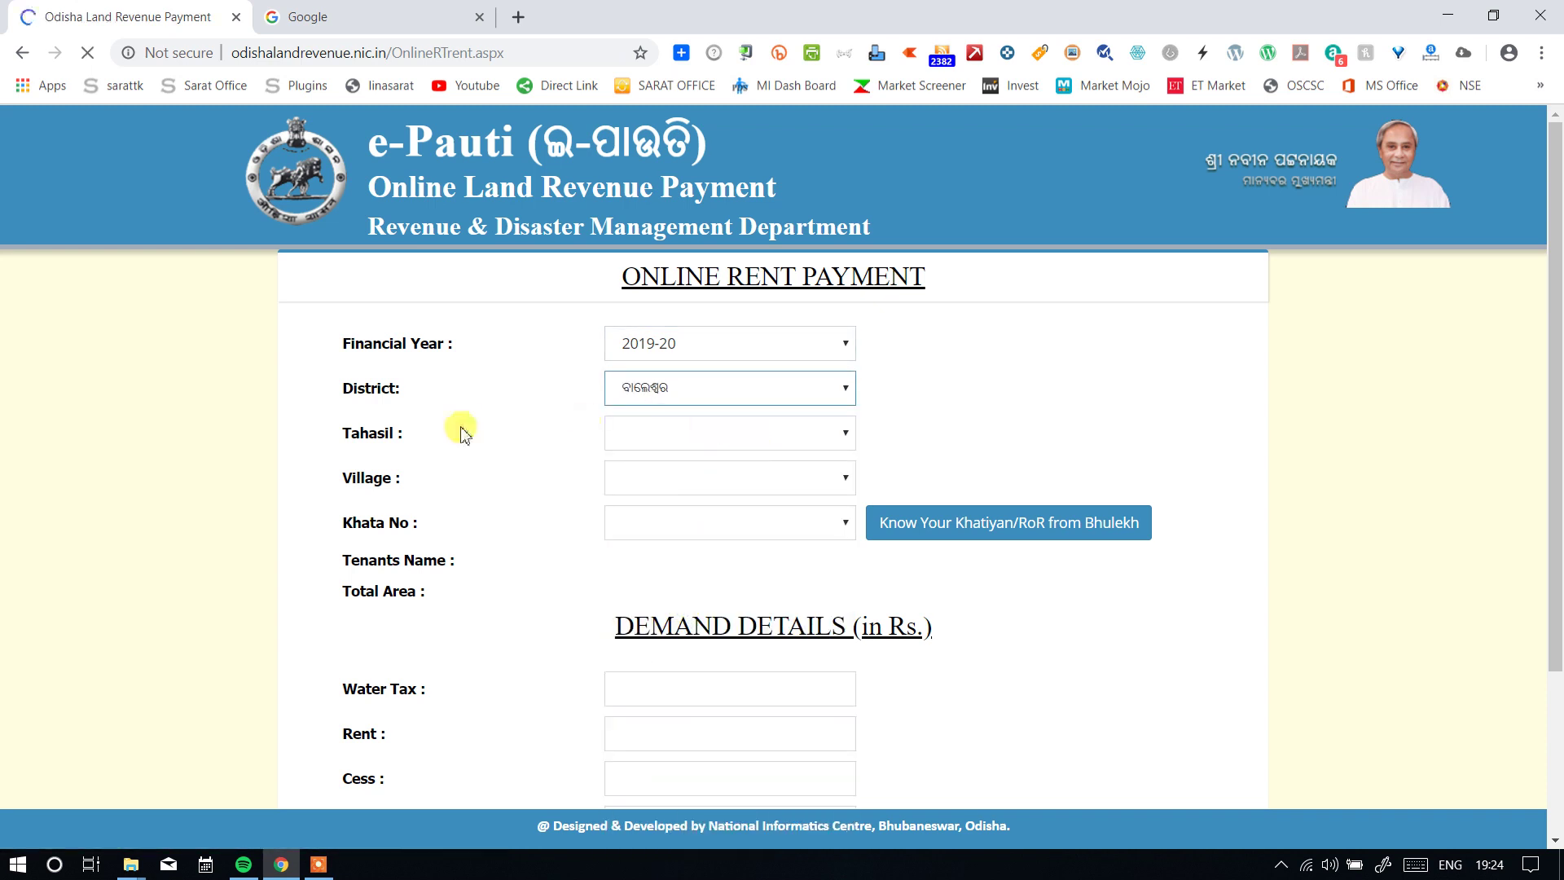
click(676, 434)
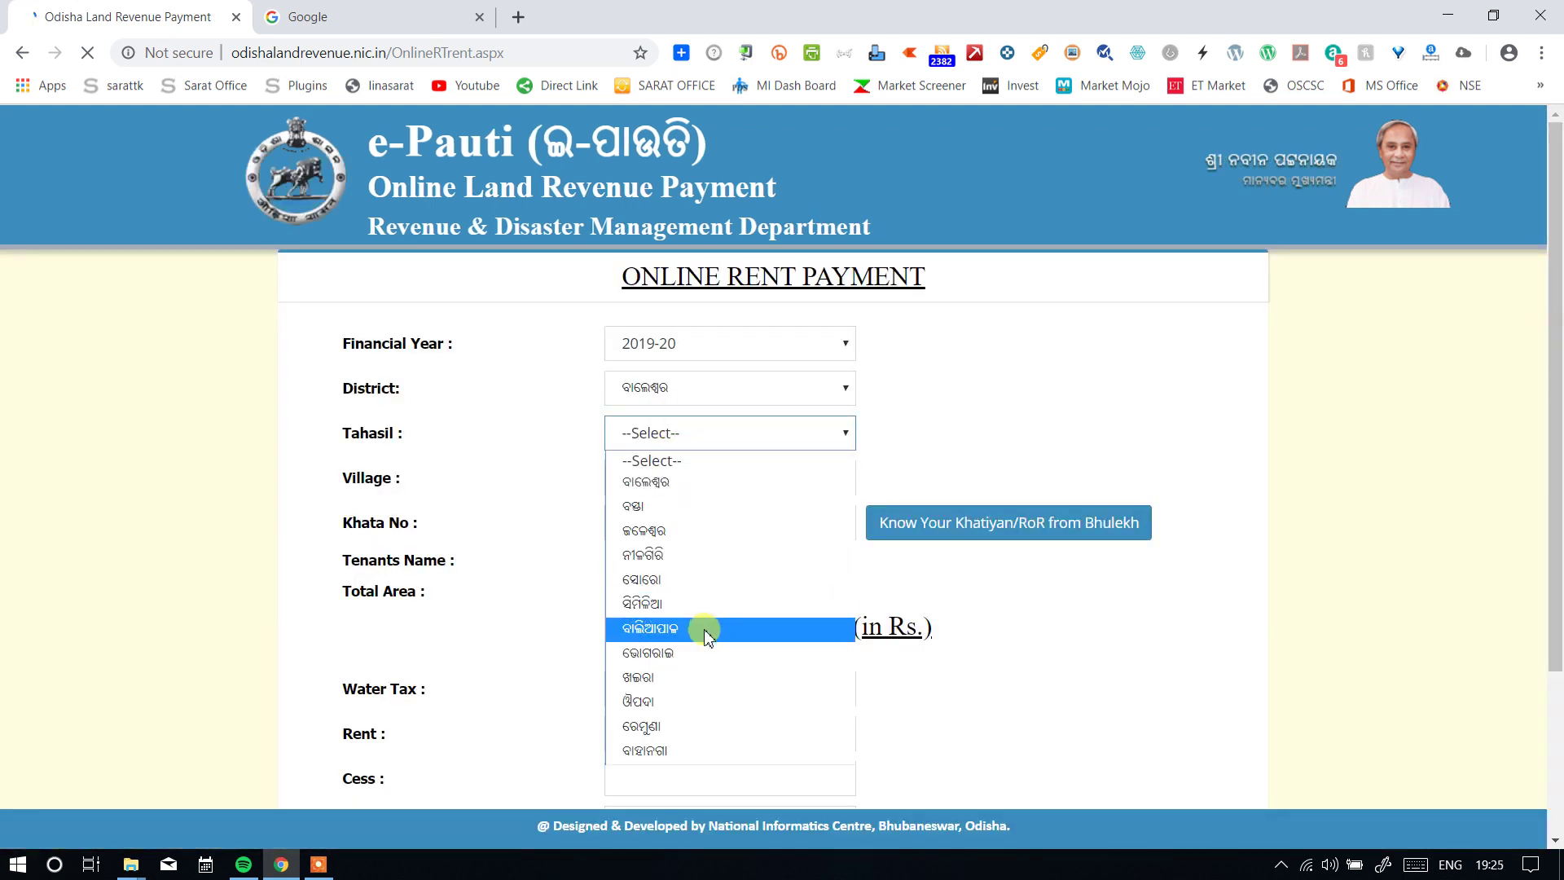
click(667, 581)
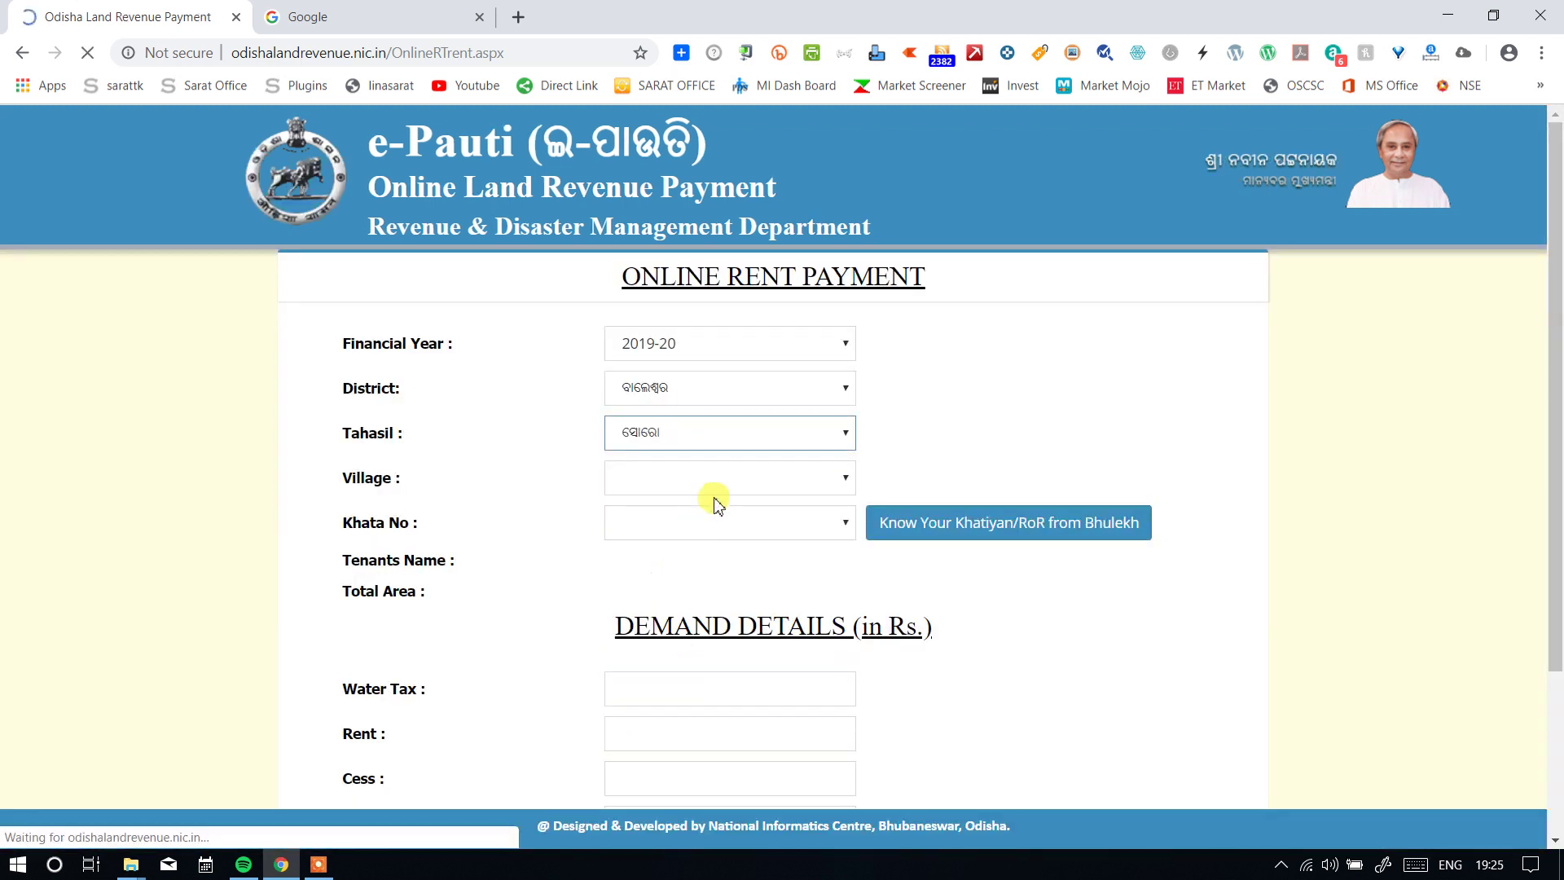
Choose the village ସୁନାରୀ and select the tenant's khata number in the rent payment form.
click(734, 480)
scroll(742, 387, down, 3)
scroll(743, 381, down, 10)
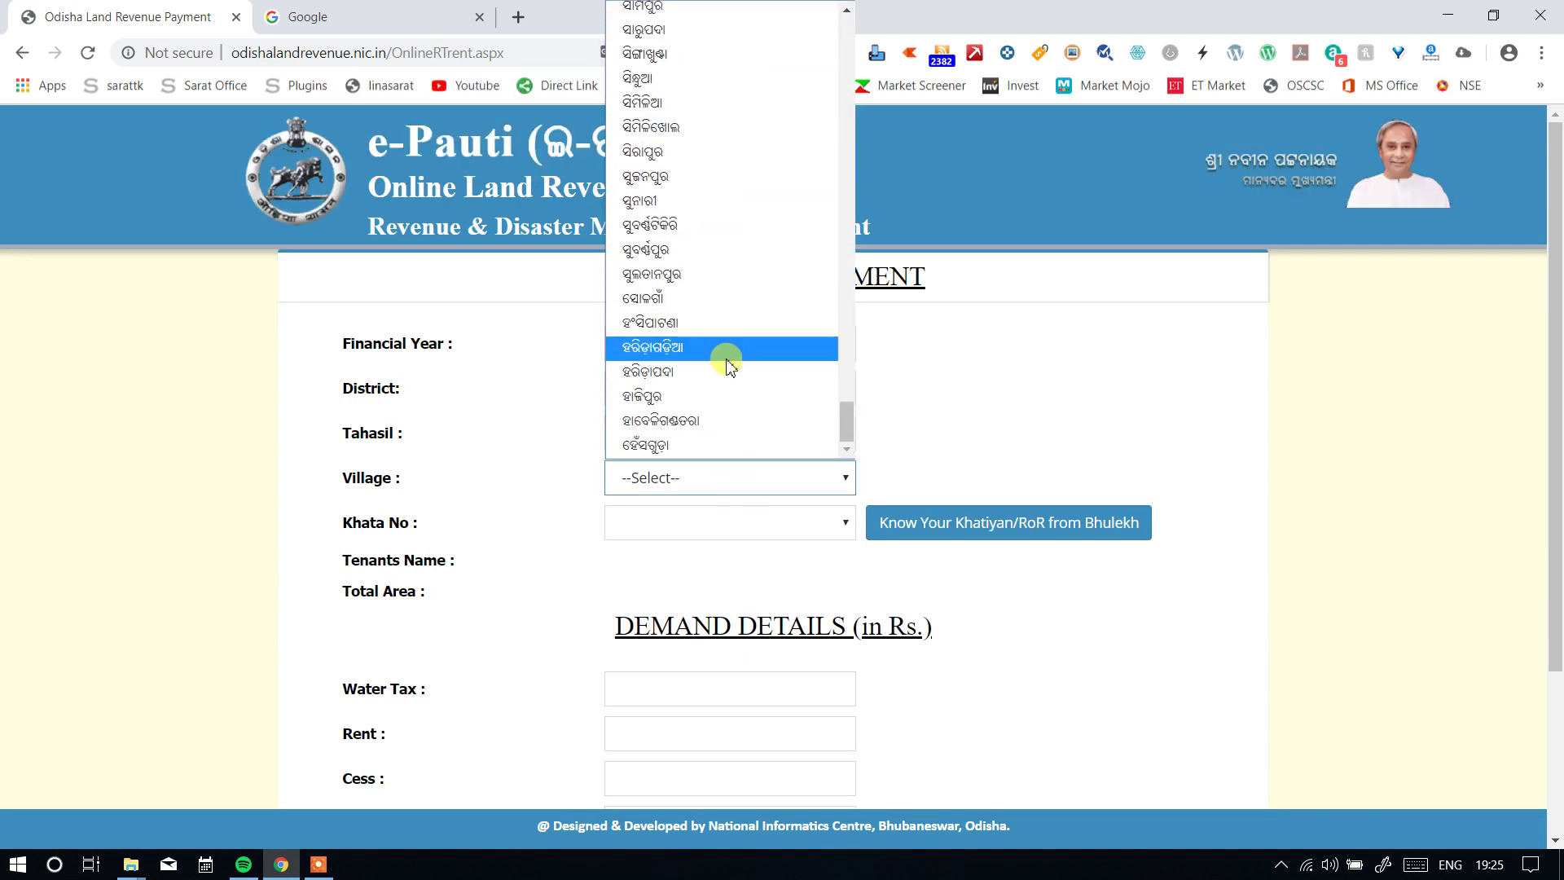
click(651, 202)
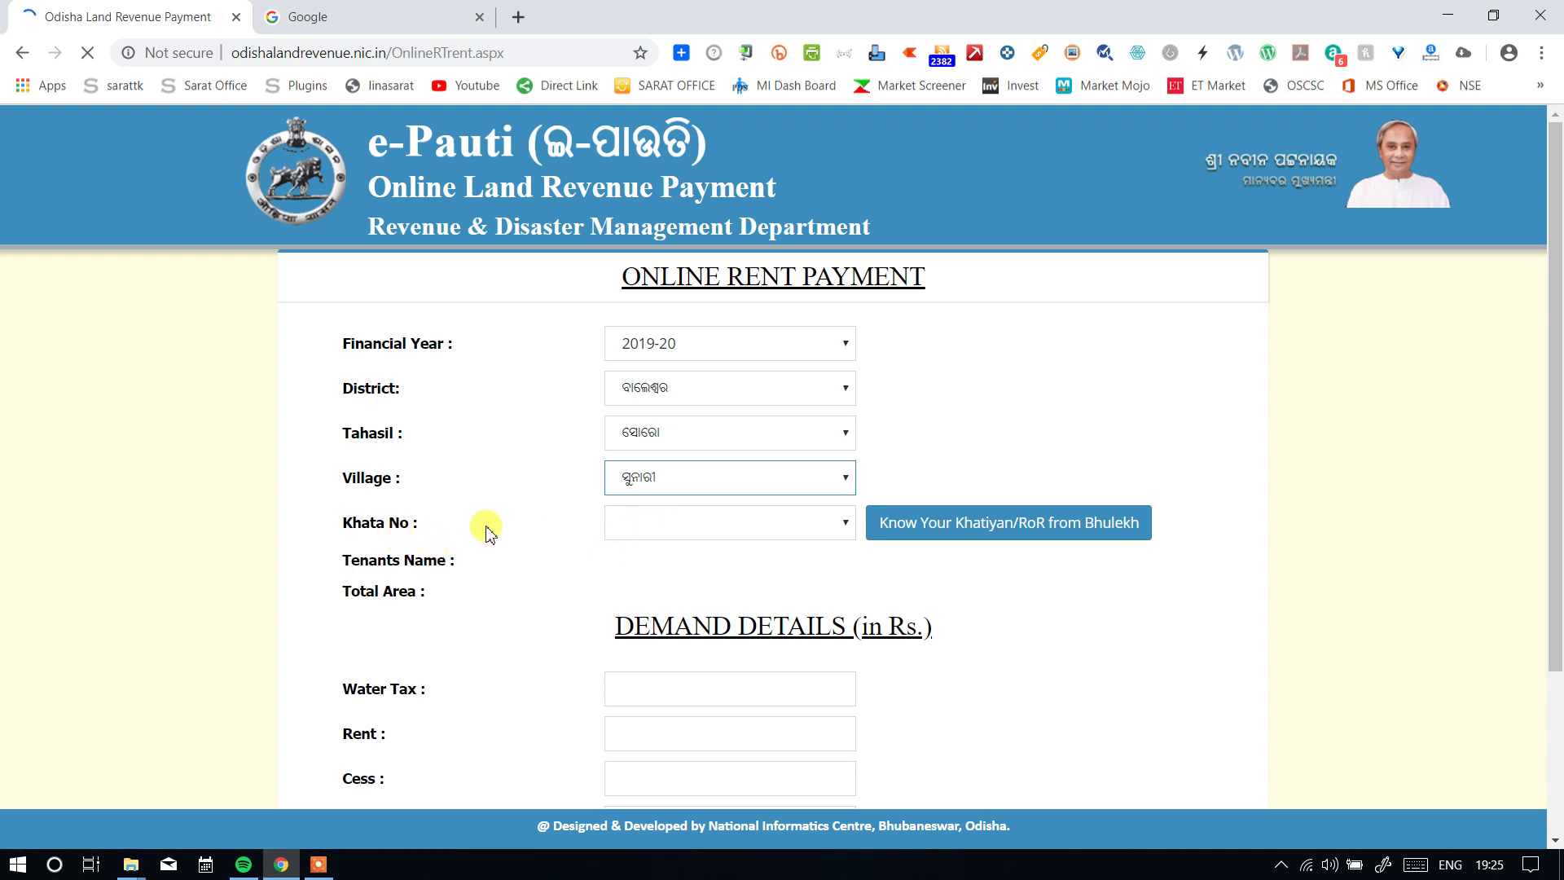
click(729, 525)
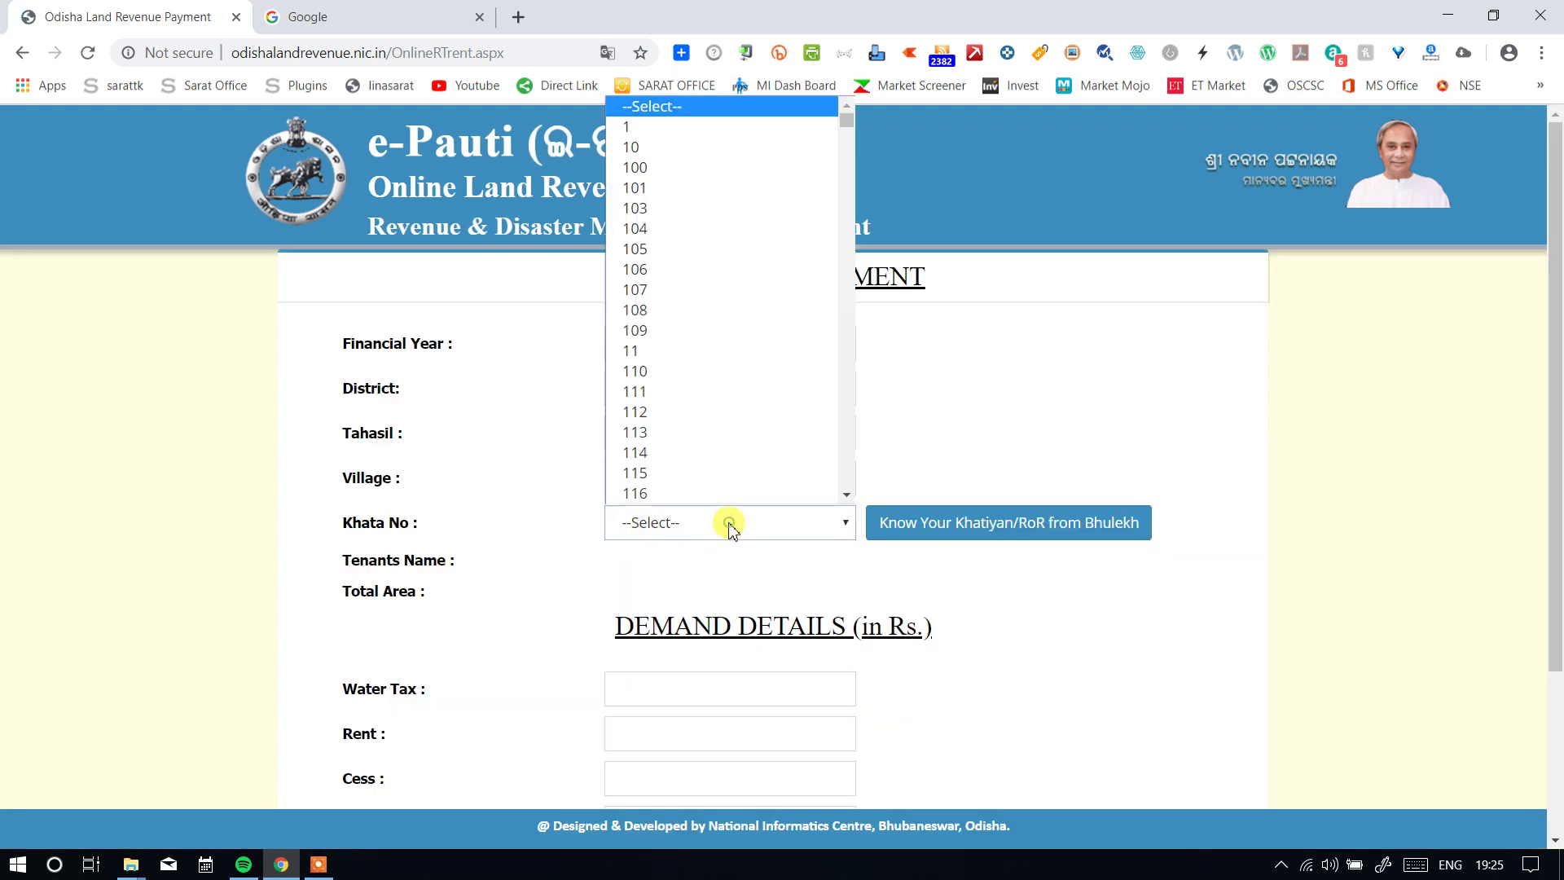
drag(844, 118, 848, 209)
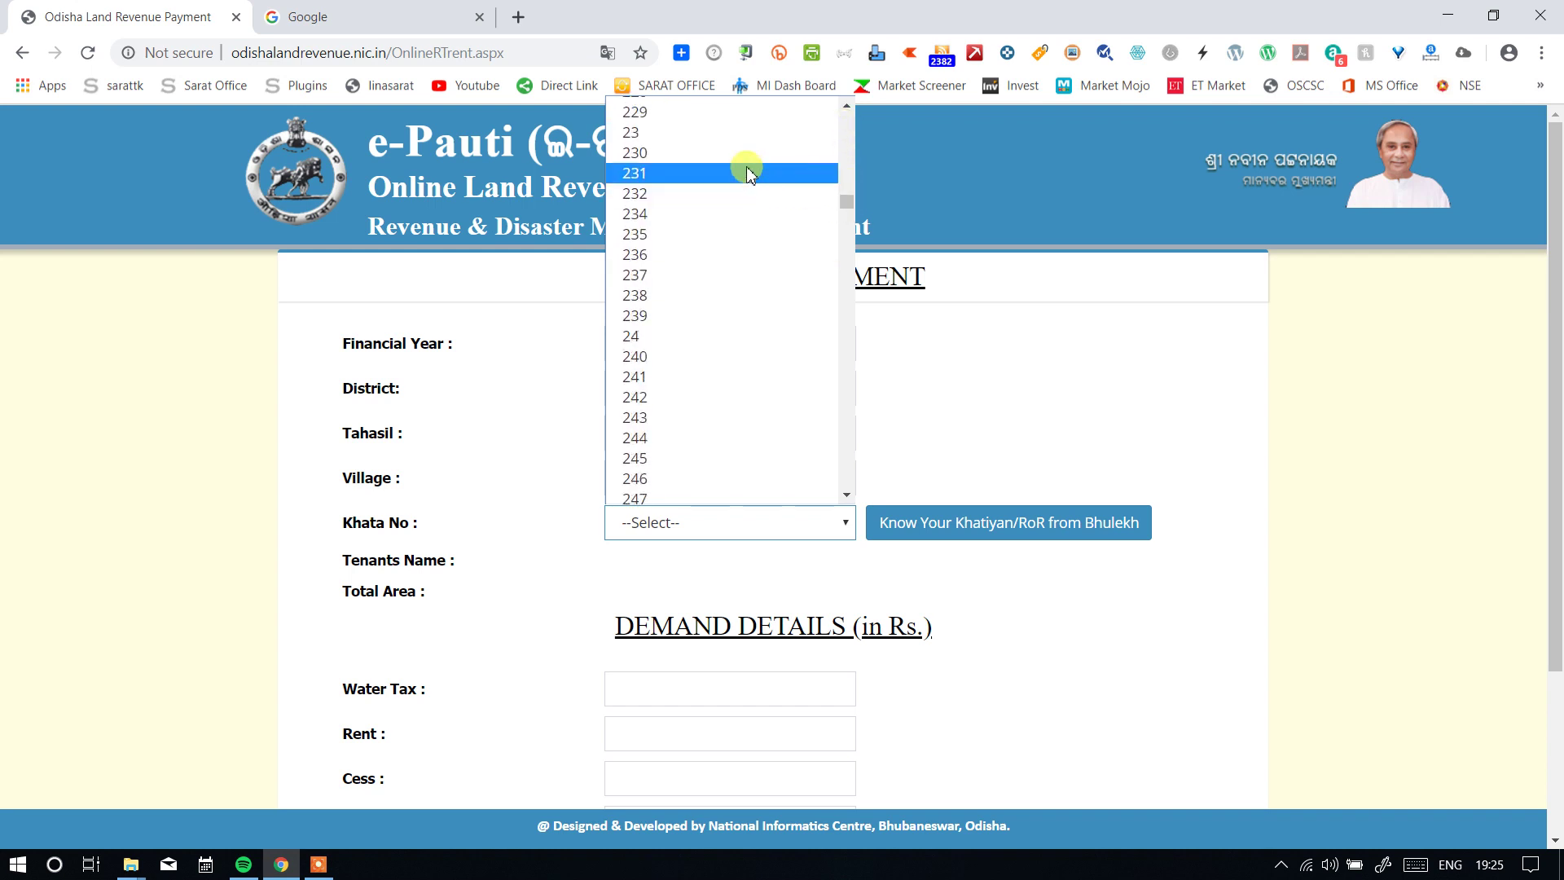
click(681, 196)
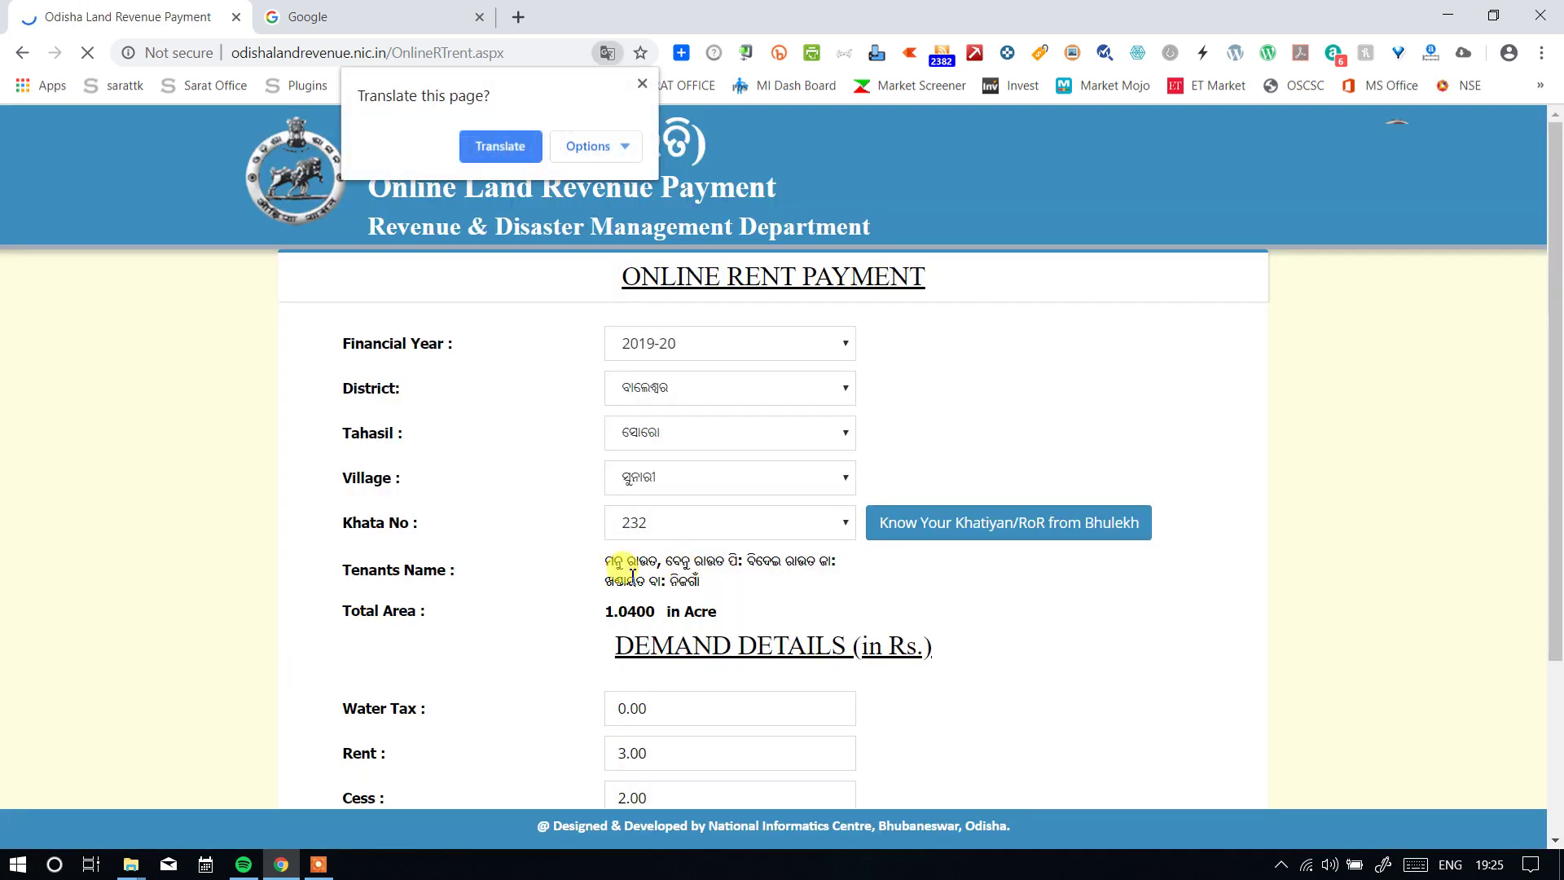
Start a new Bhulekh session from the khatiyan lookup and set the RoR location to district ବାଲେଶ୍ୱର, tahasil ସୋରୋ, village ସୁନାରୀ.
scroll(648, 552, down, 3)
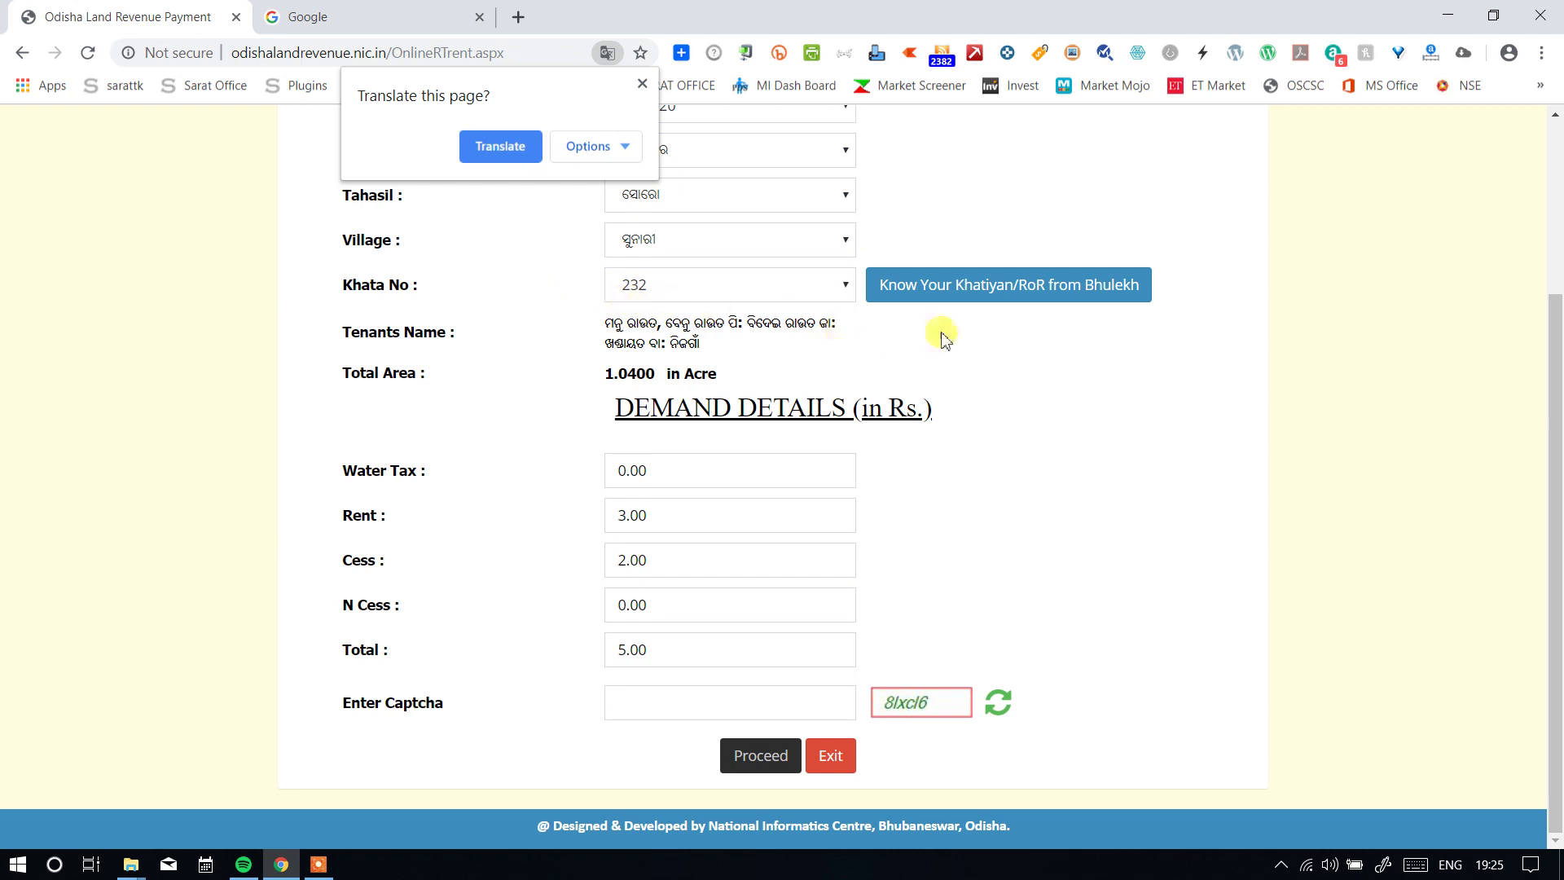
click(1075, 295)
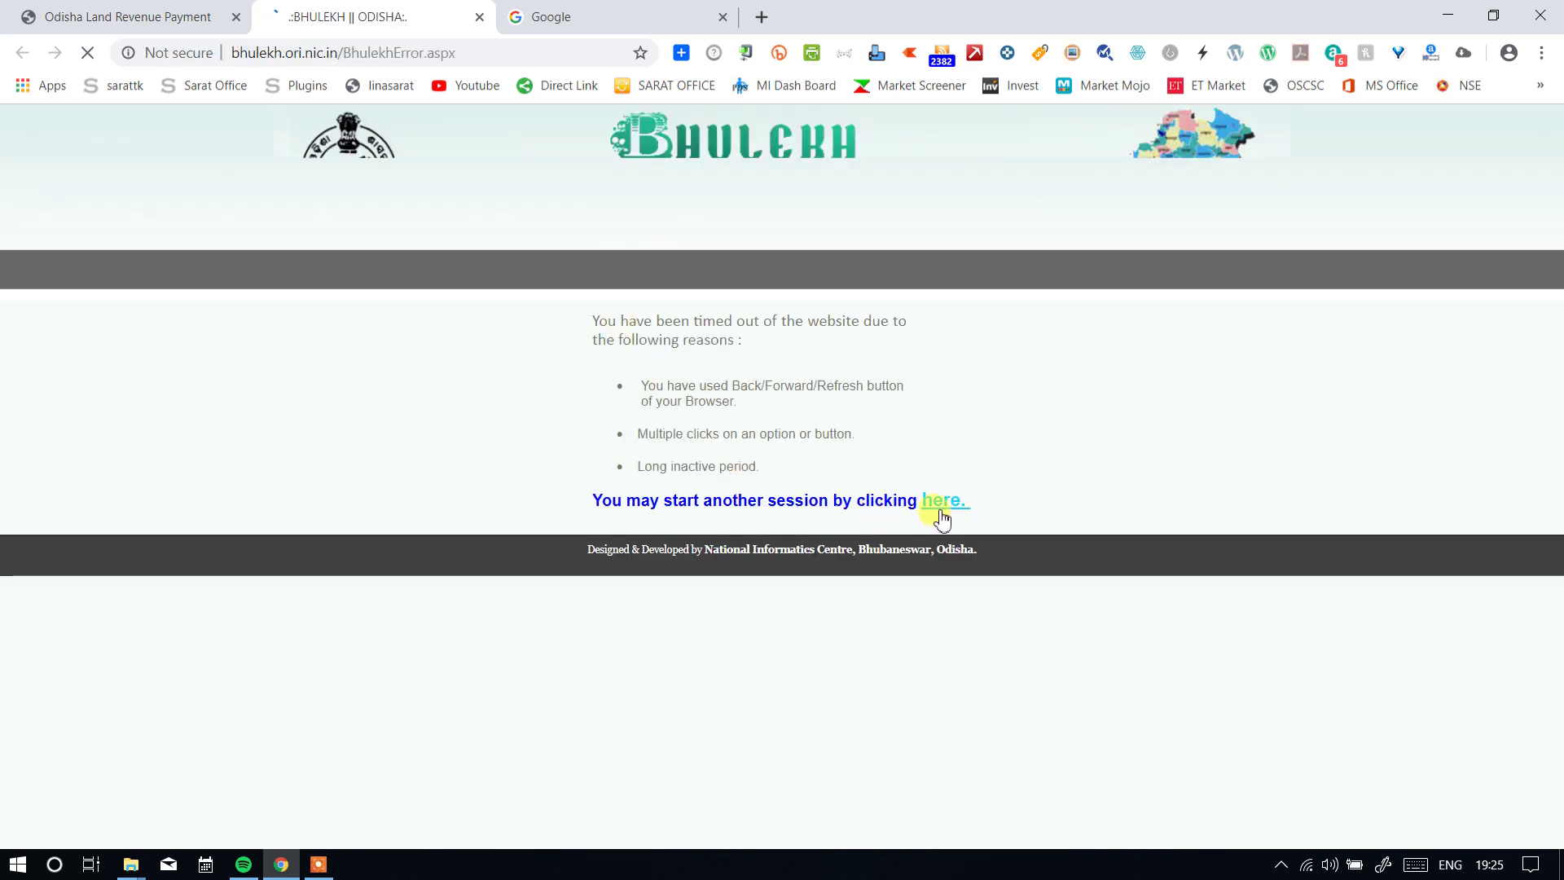
click(937, 505)
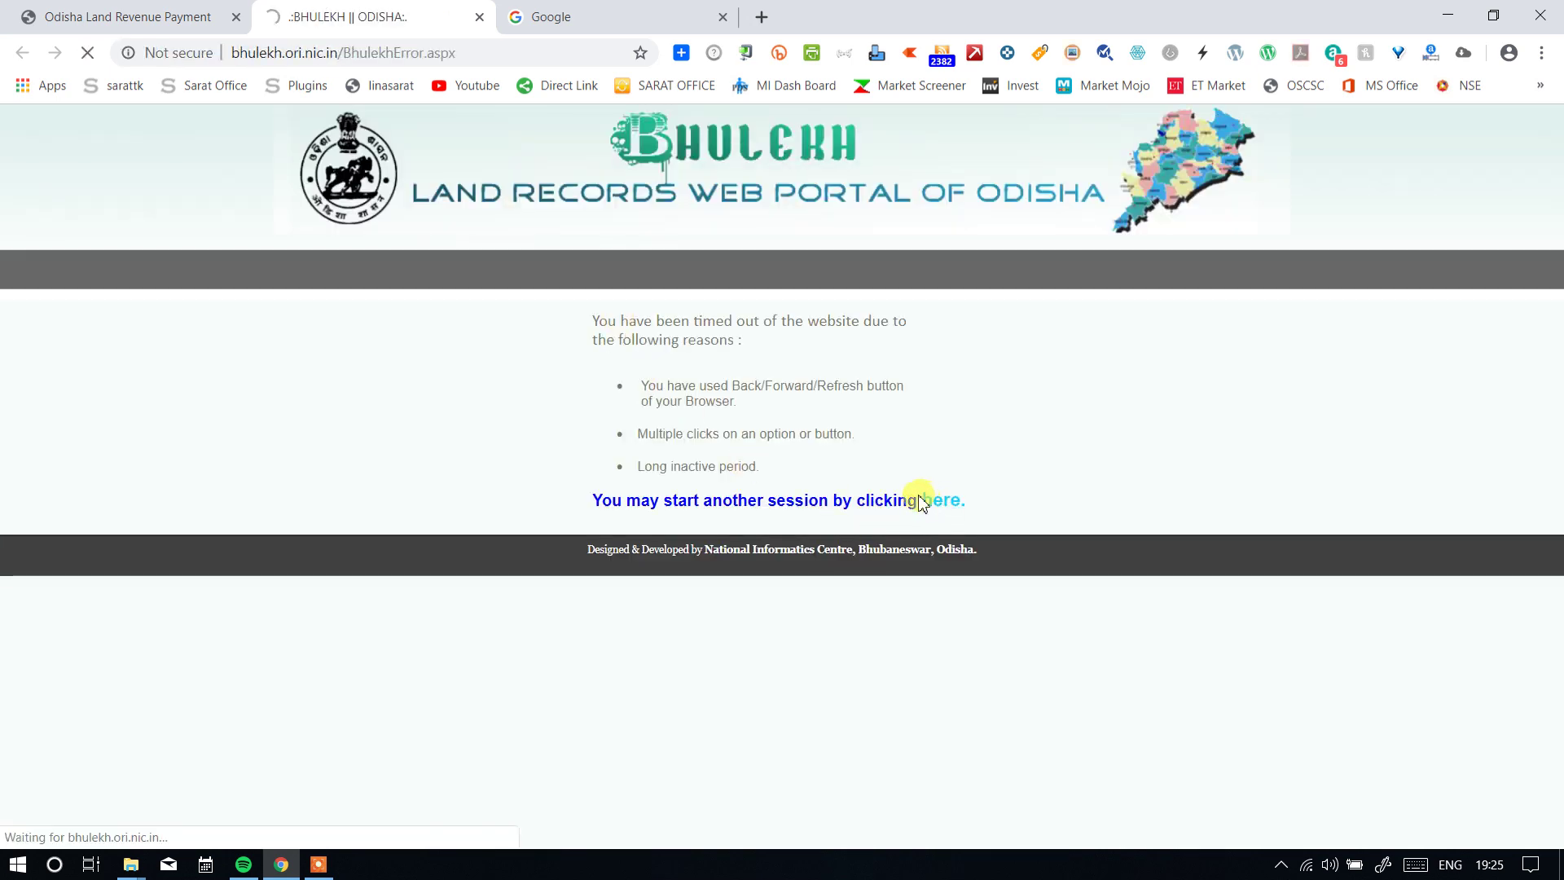
click(522, 554)
scroll(452, 439, down, 4)
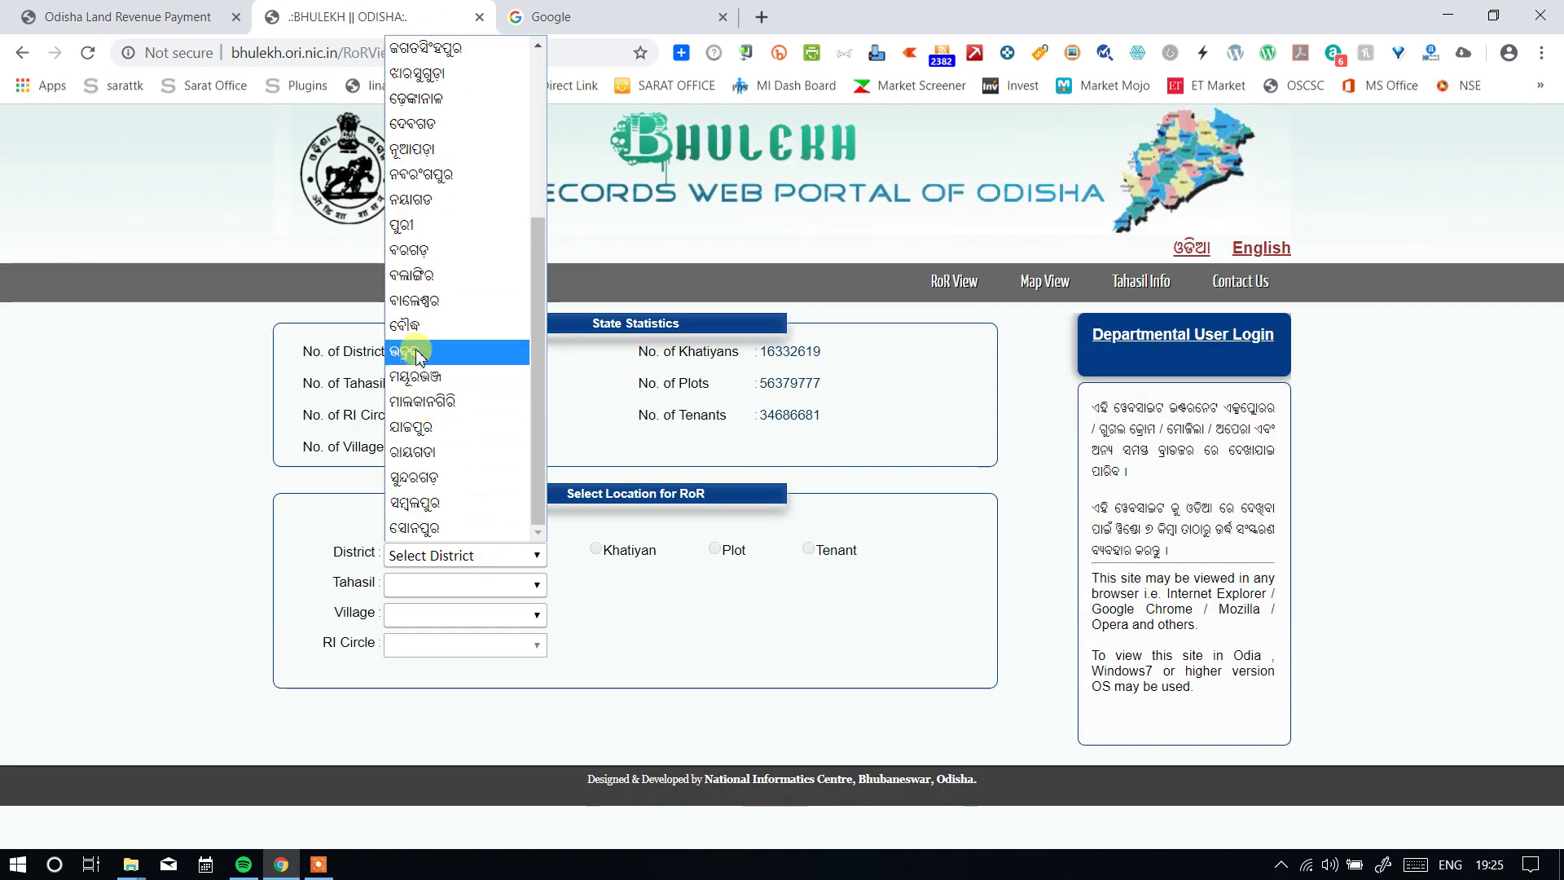
click(413, 303)
click(467, 593)
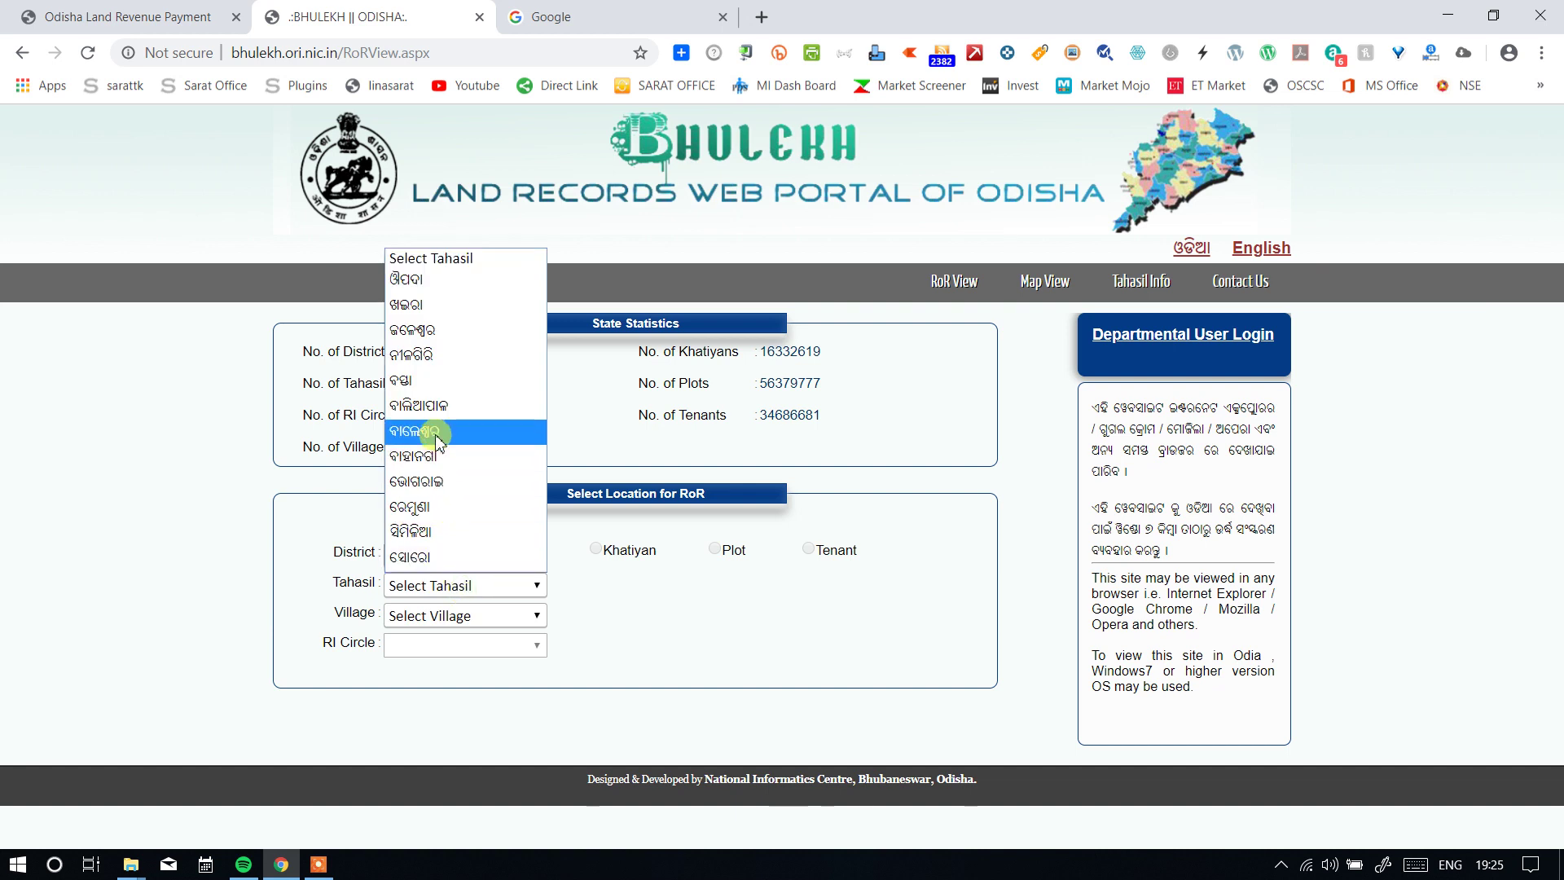
click(440, 557)
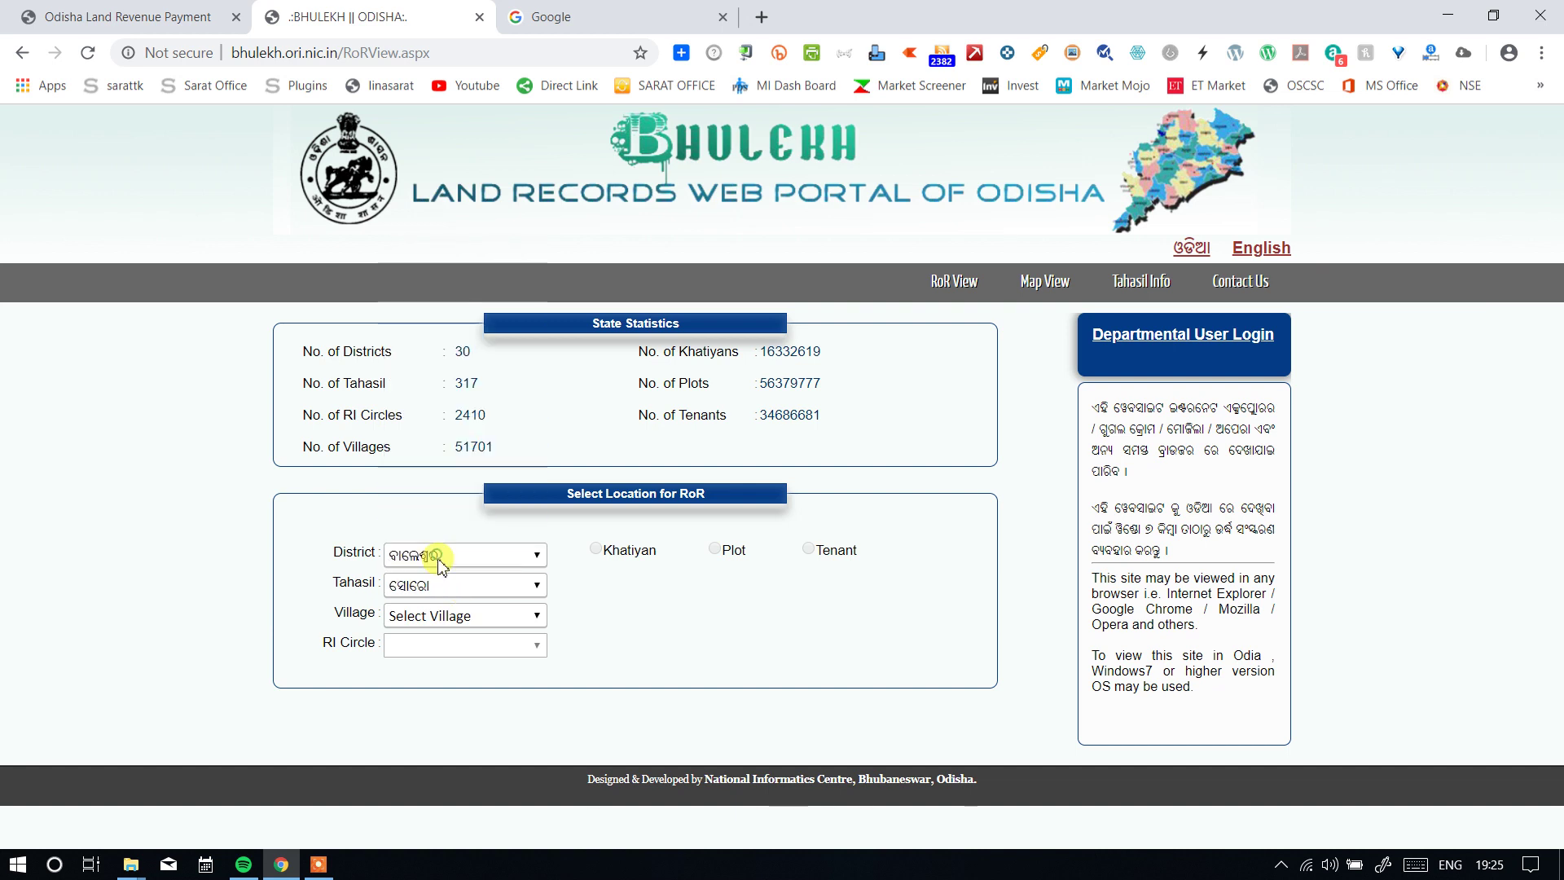
click(502, 626)
scroll(489, 559, down, 15)
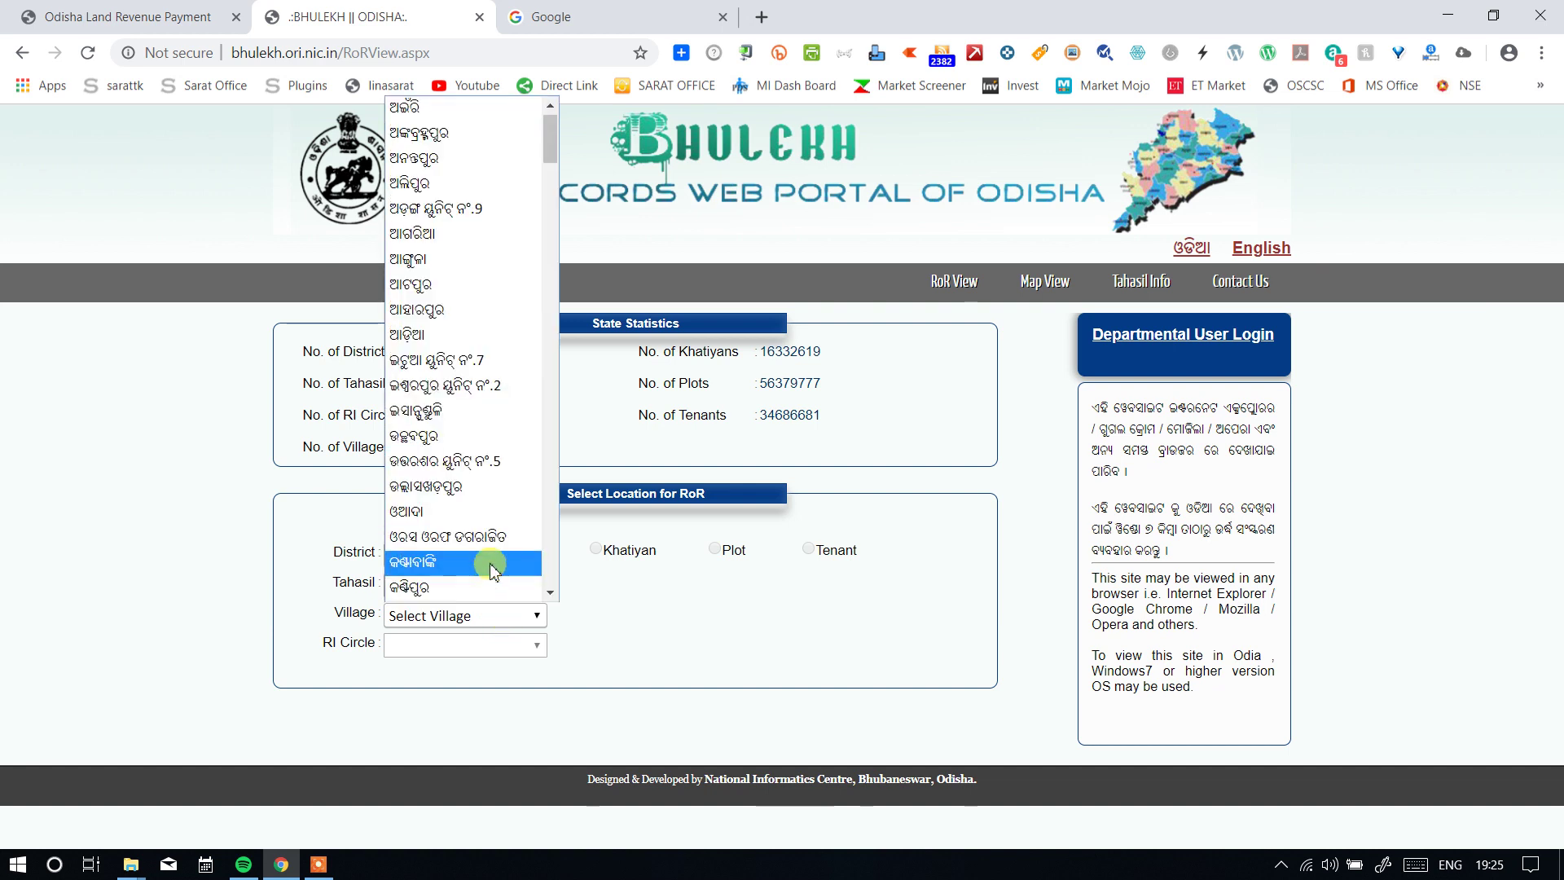
scroll(486, 558, down, 12)
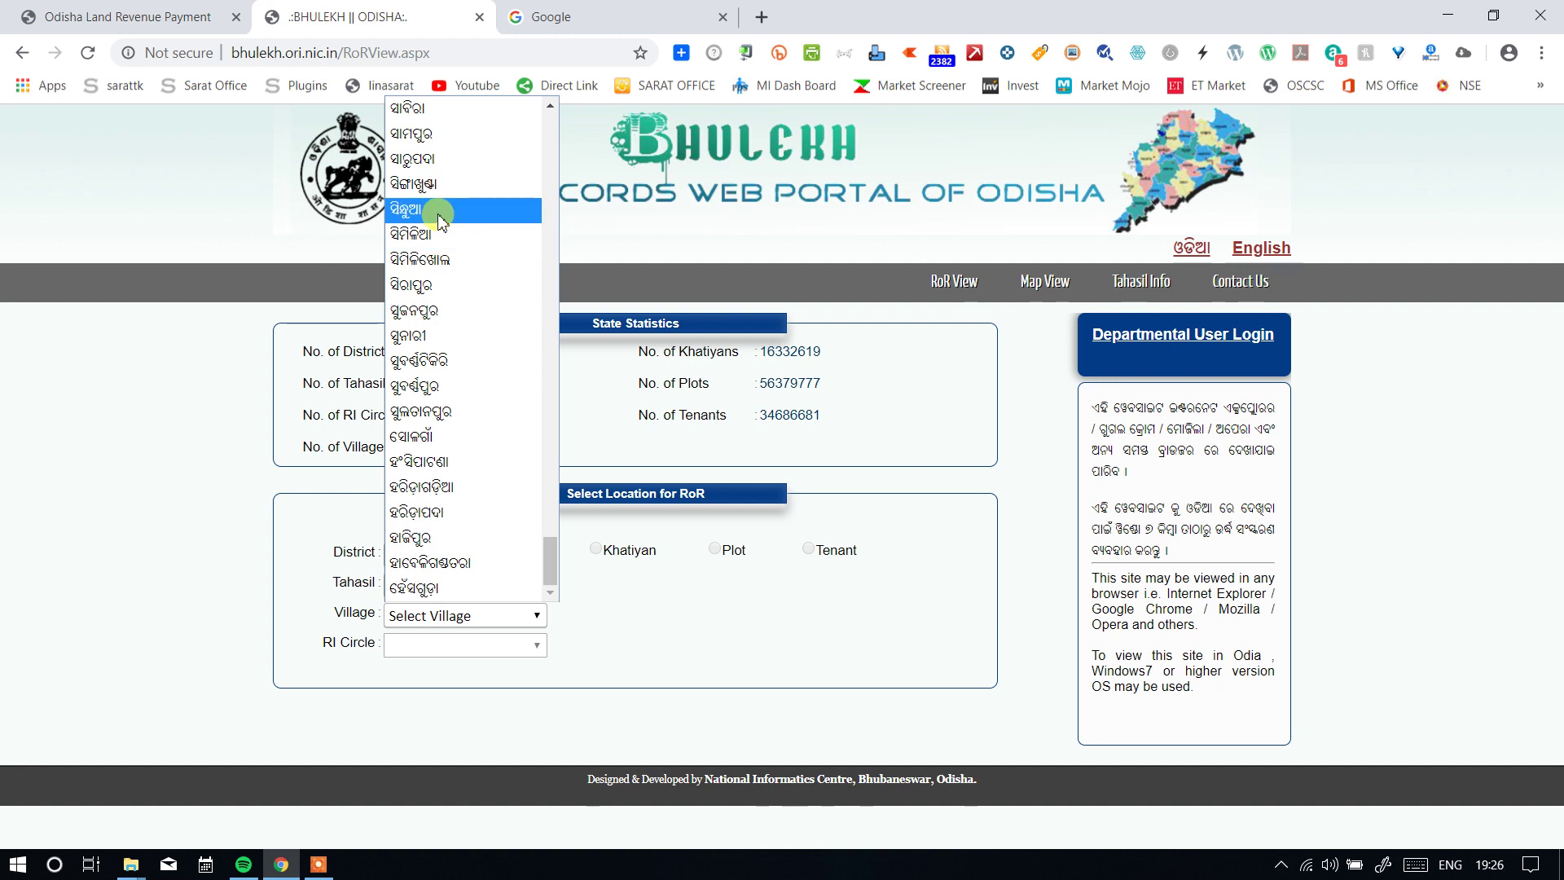
click(425, 337)
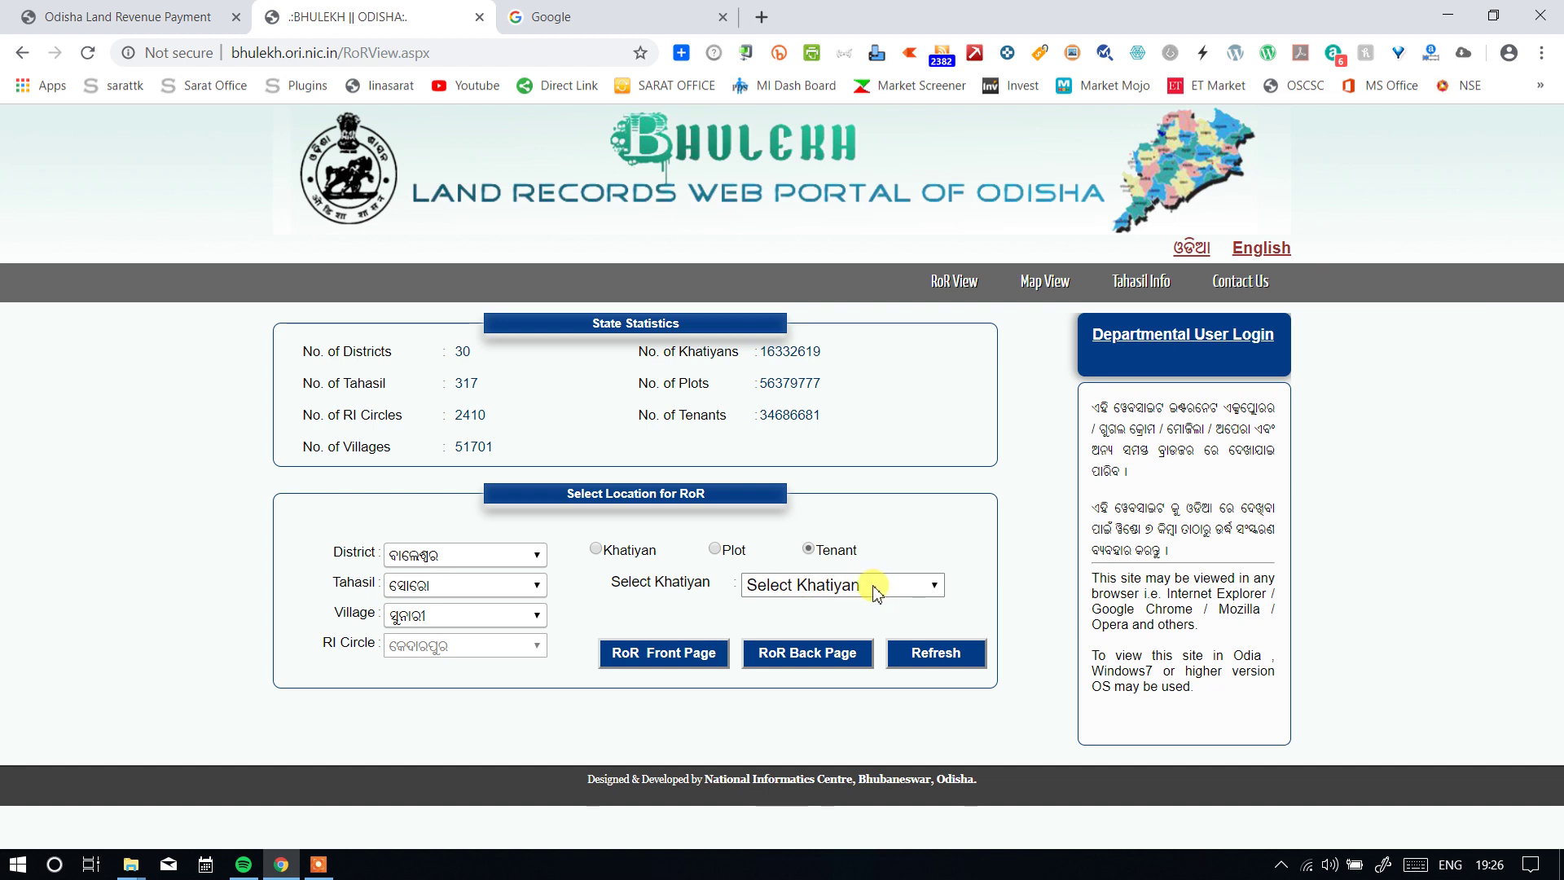
Look up the land record by tenant, select the tenant's name and open the RoR front page.
click(824, 595)
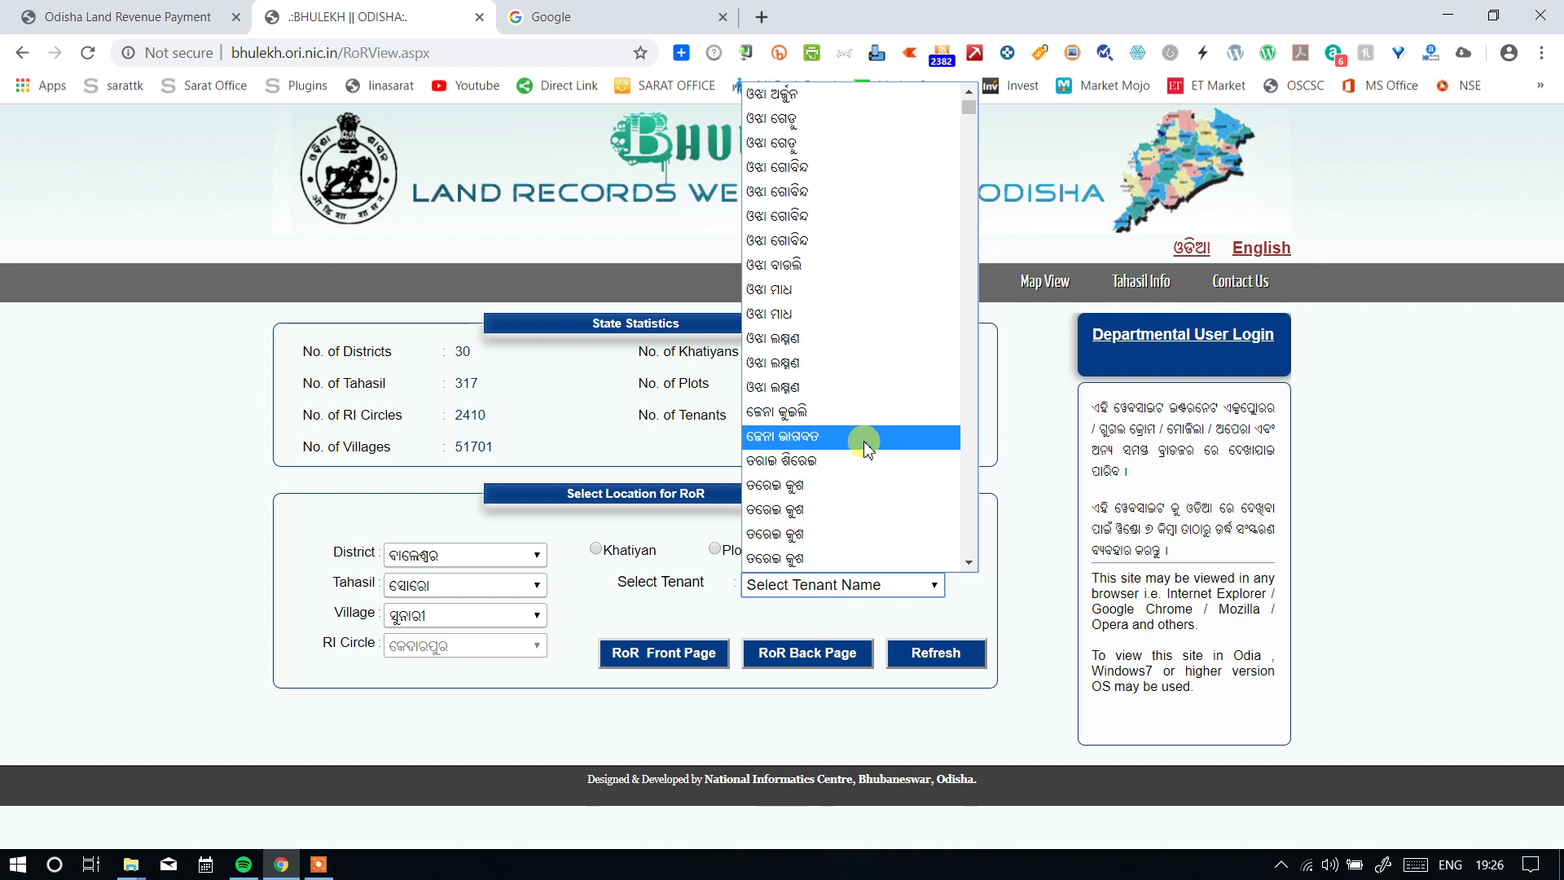
scroll(865, 448, down, 10)
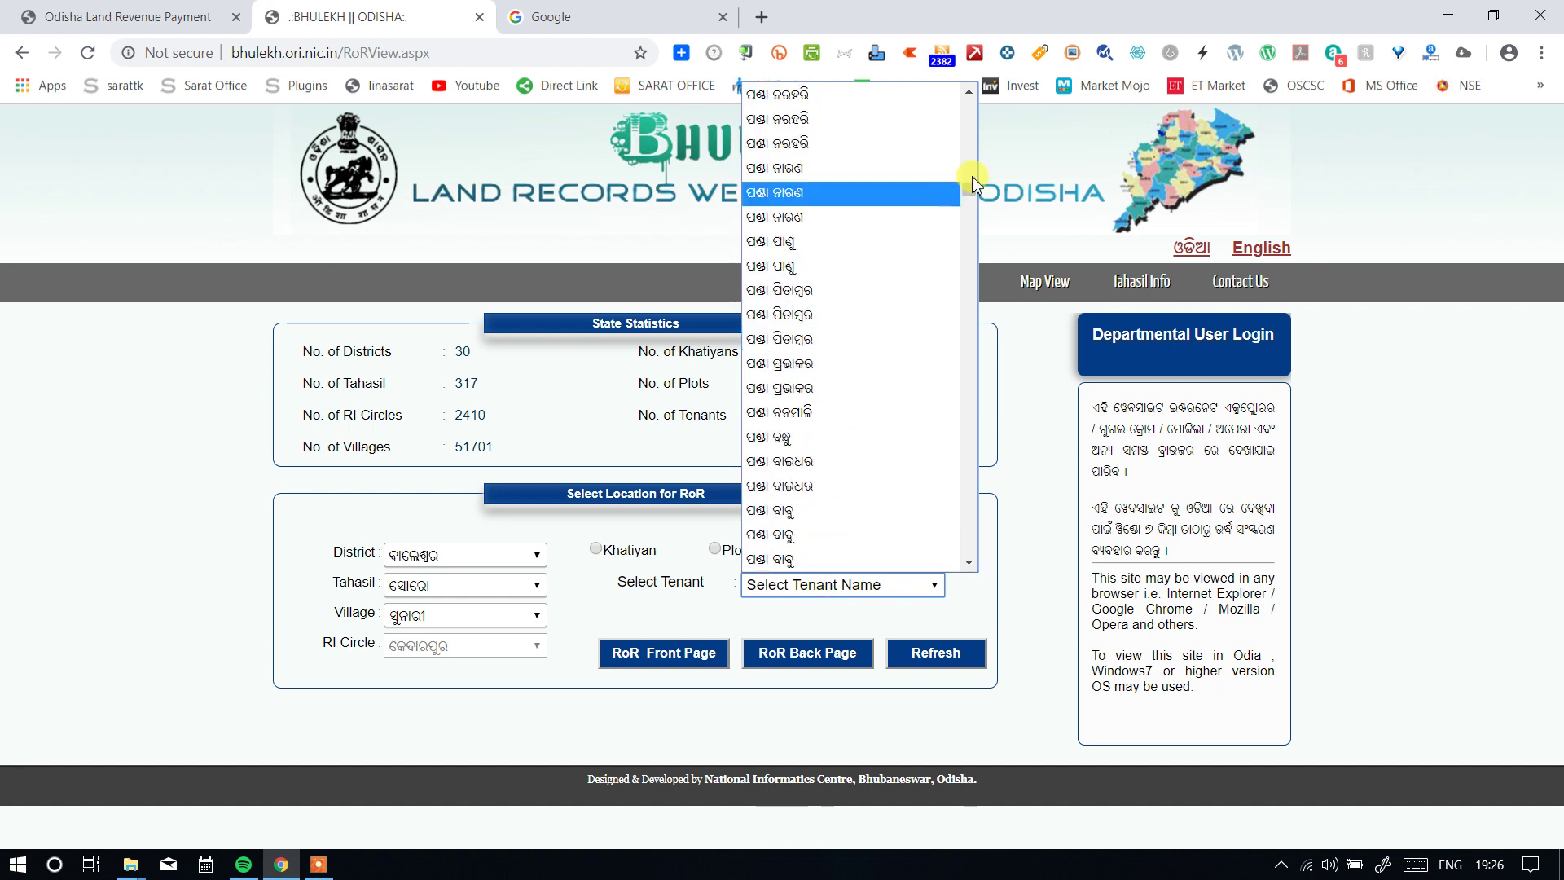
drag(971, 196, 963, 524)
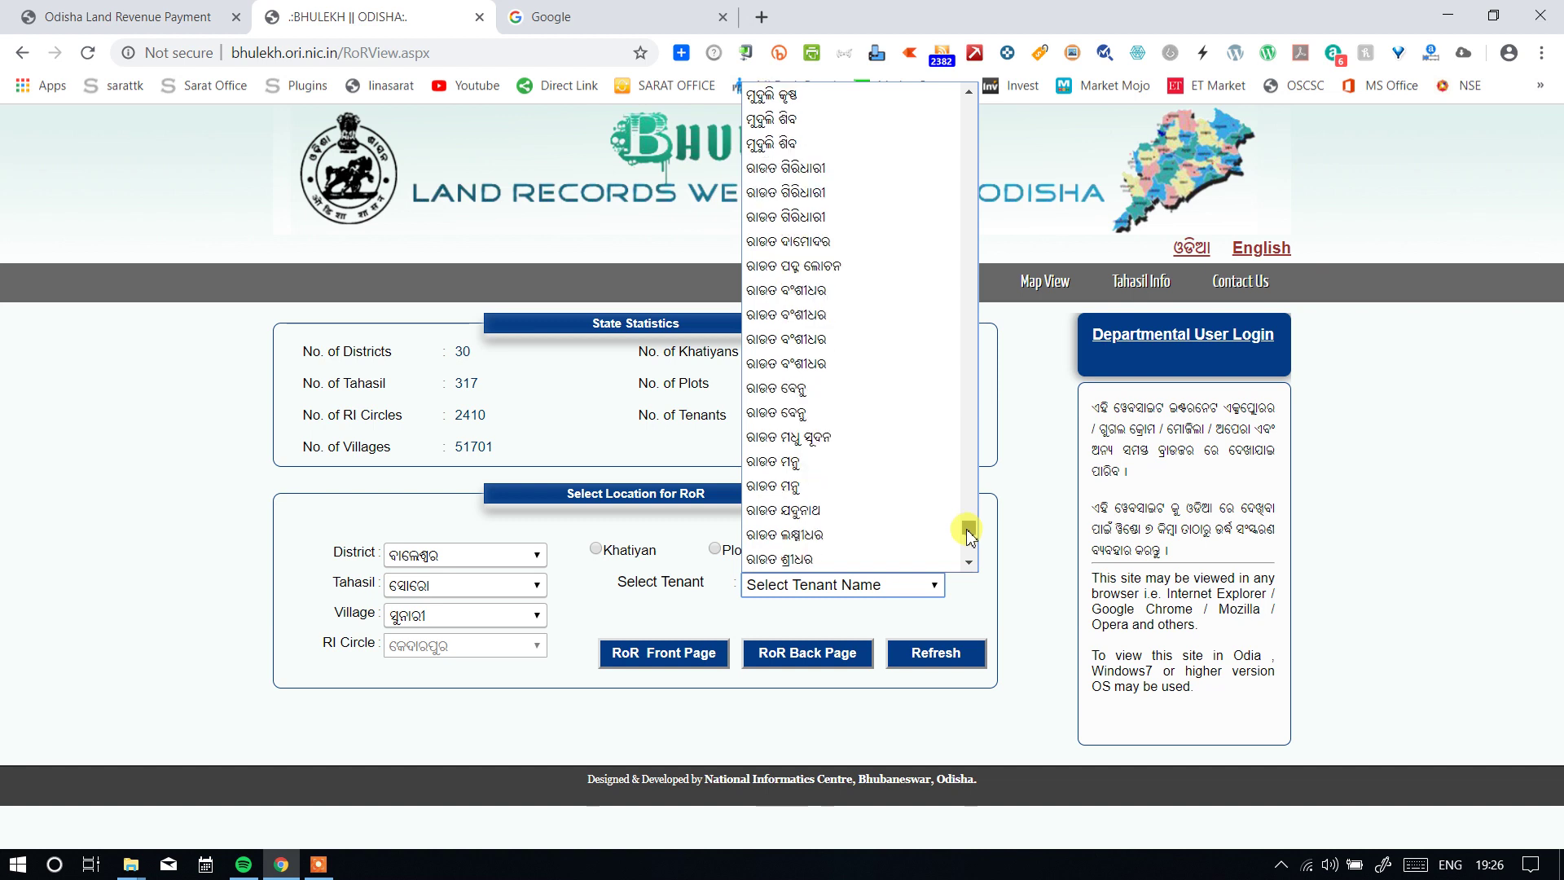
click(829, 440)
click(666, 655)
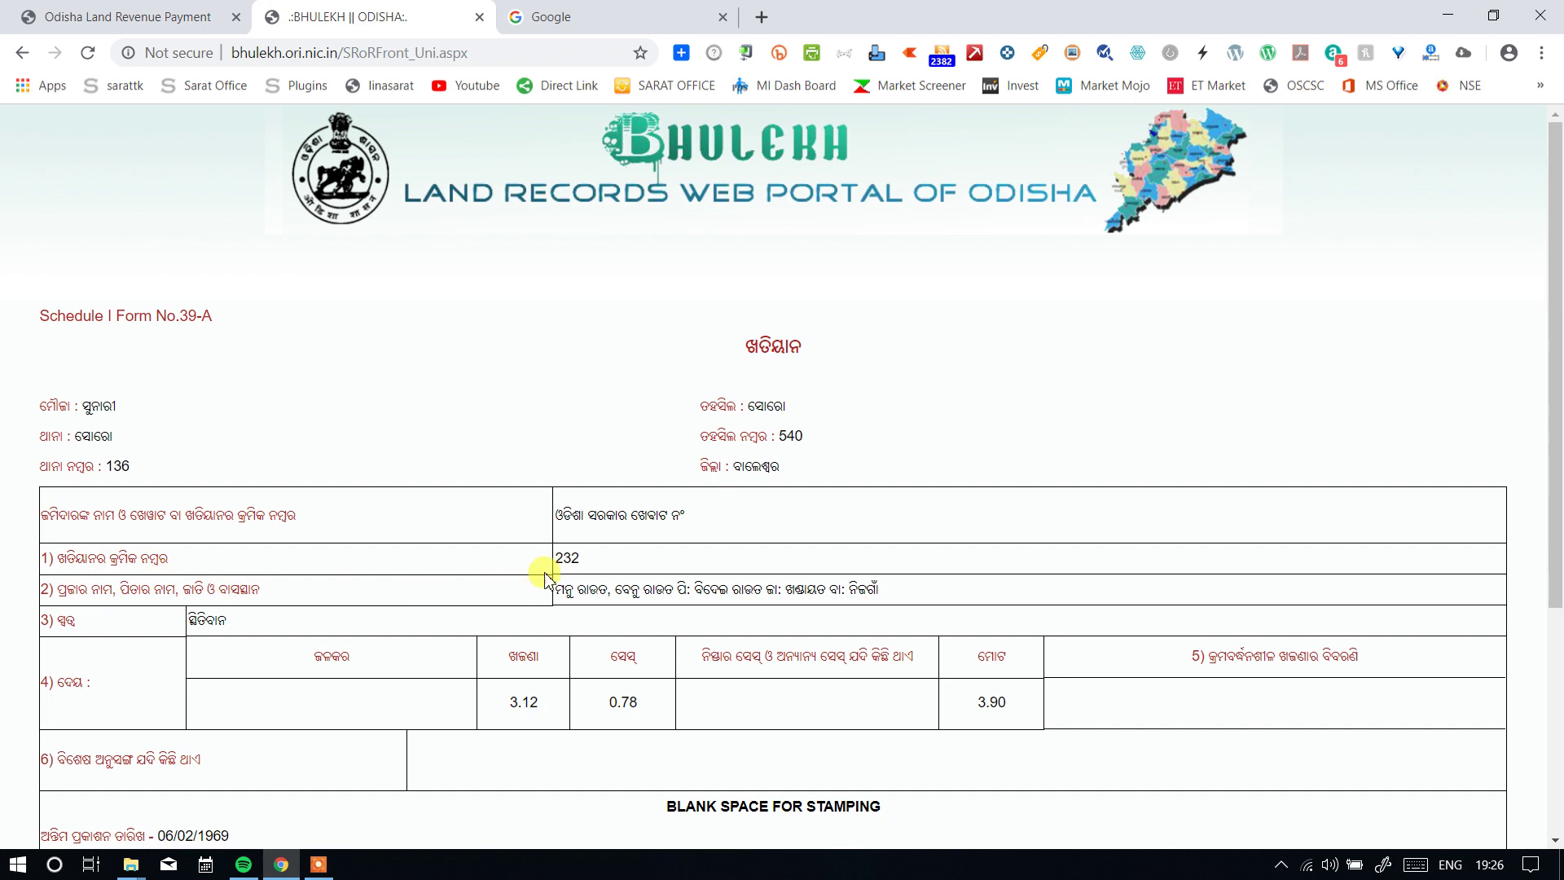
Return to the rent payment form, enter the displayed captcha code and proceed to the depositor details.
click(186, 24)
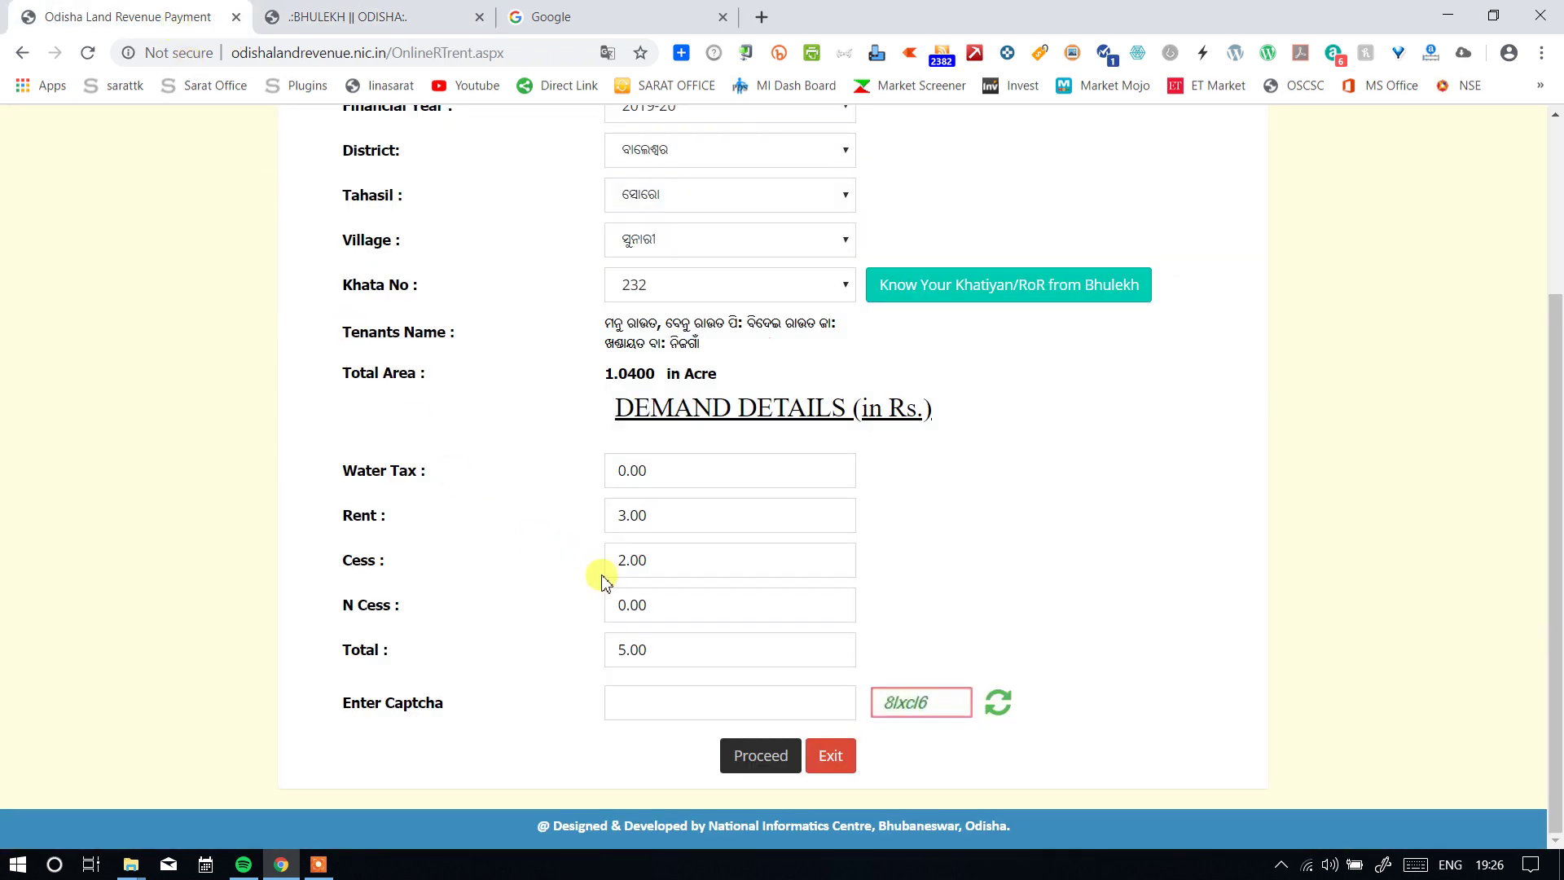
click(751, 706)
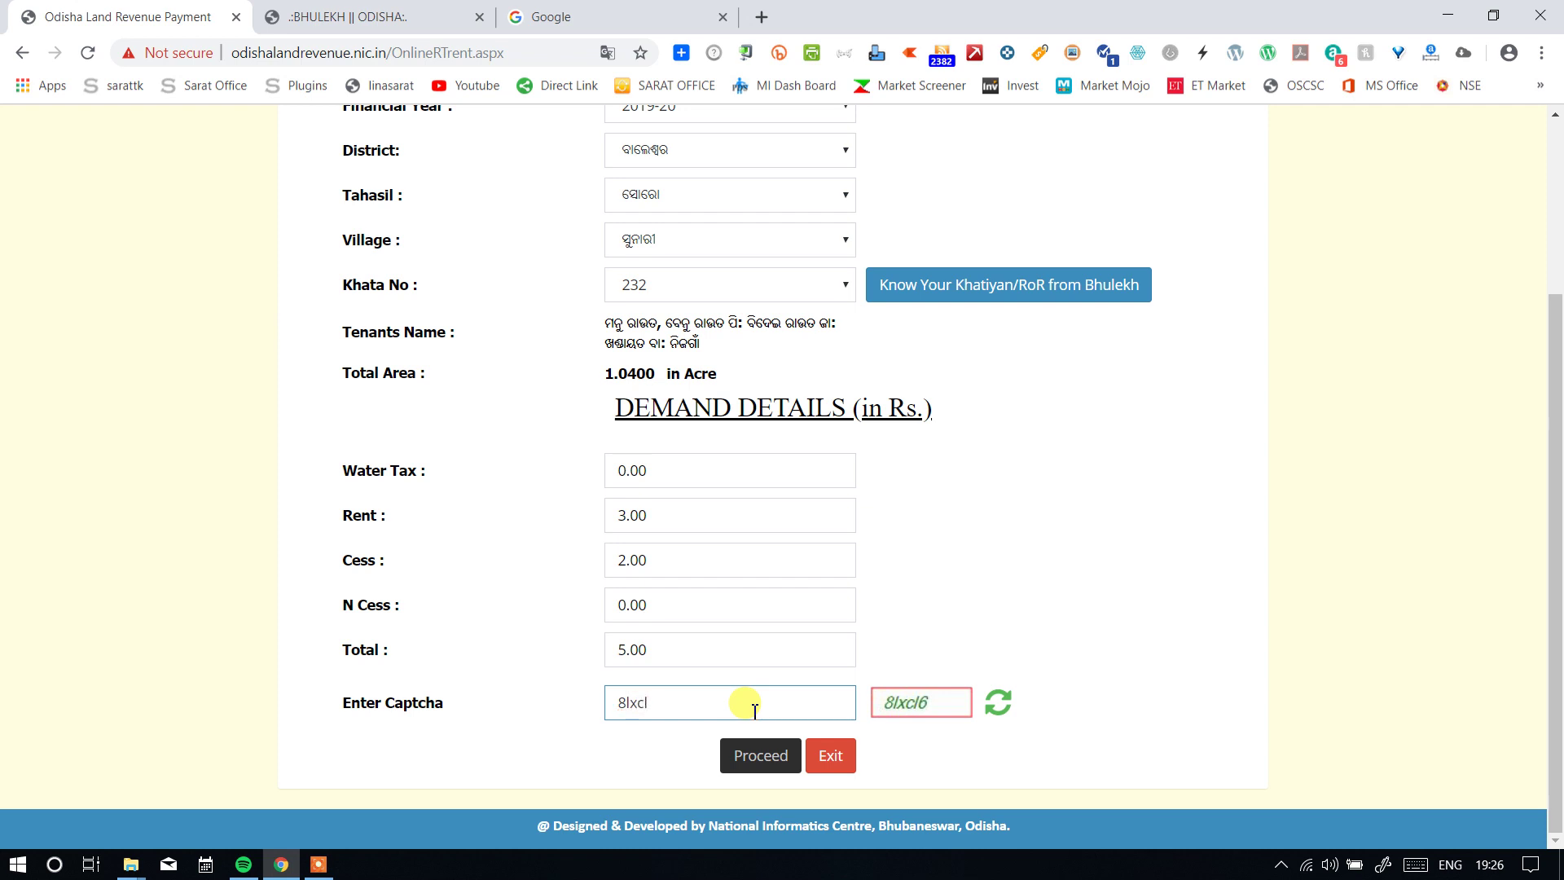
click(729, 756)
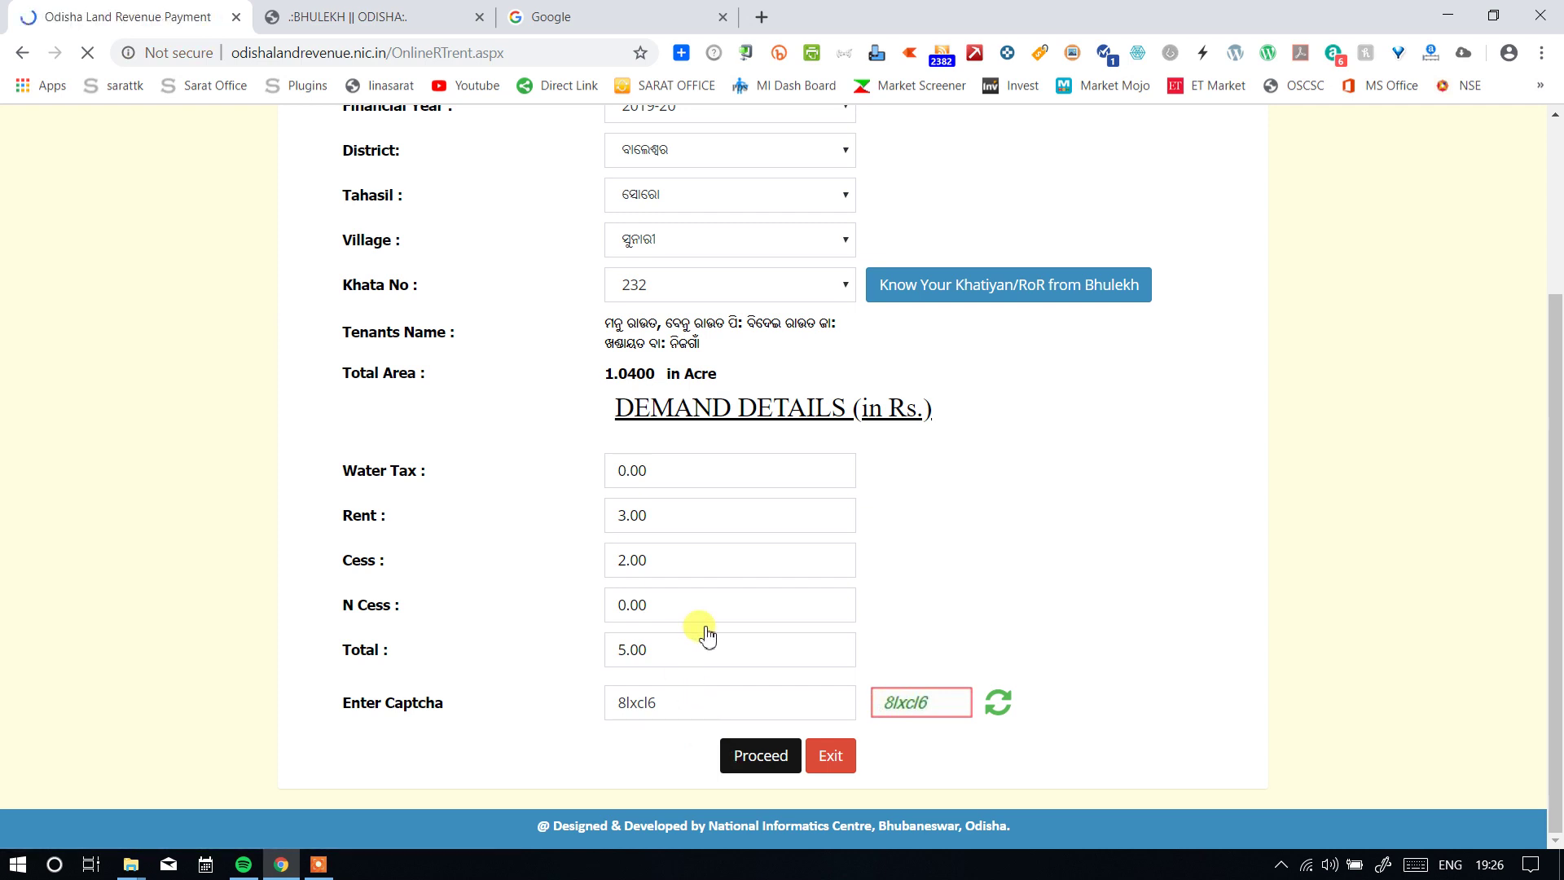
Fill in the depositor's name, address, mobile number and email, with Friend as the relationship with the recorded tenant.
click(673, 368)
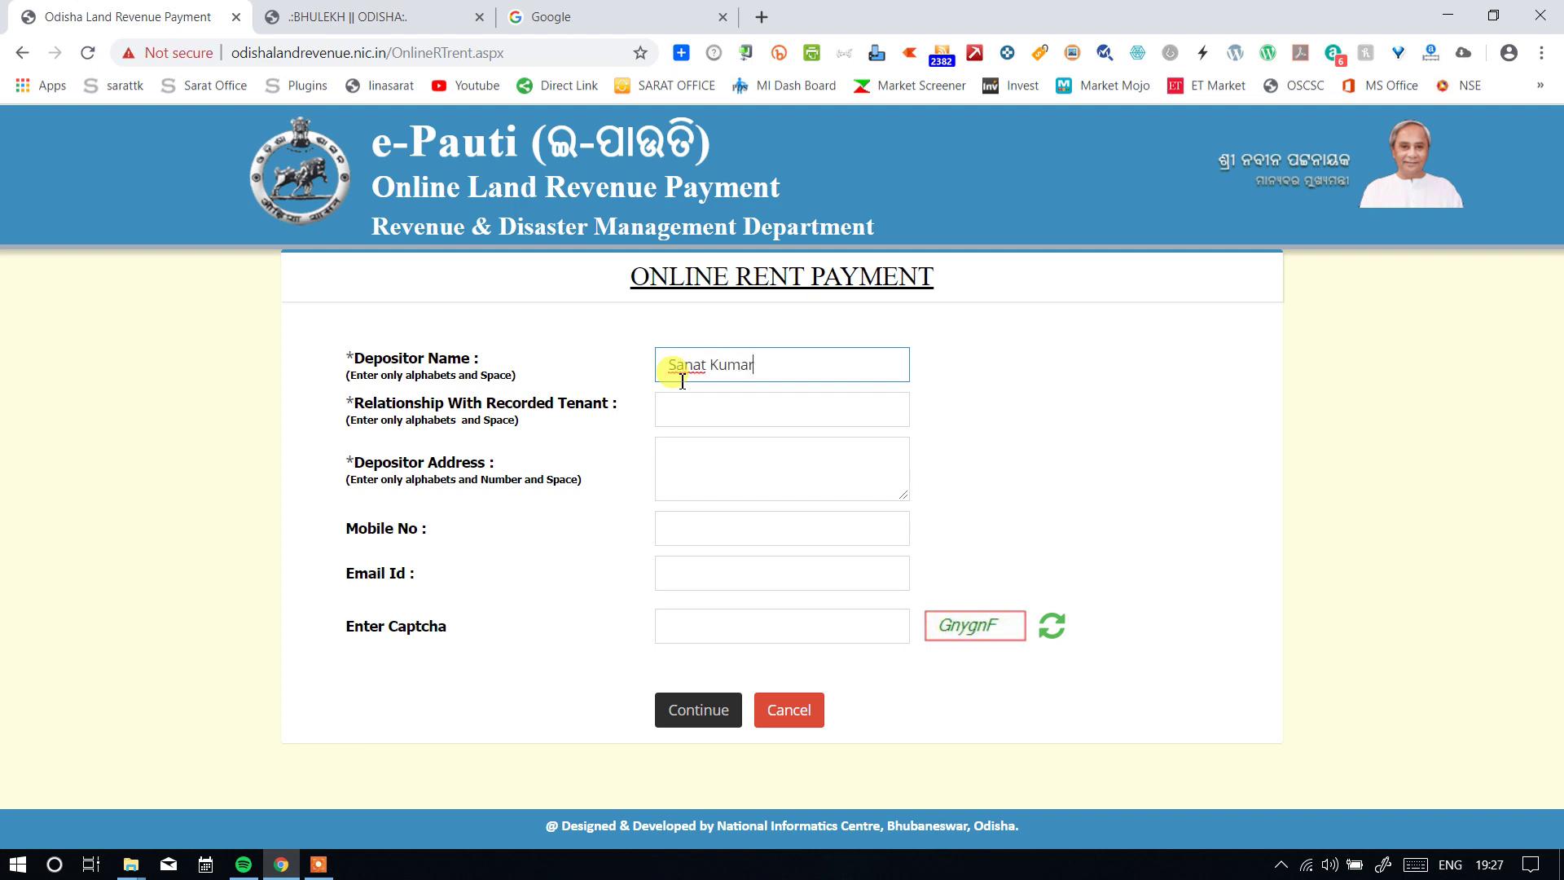
key(Tab)
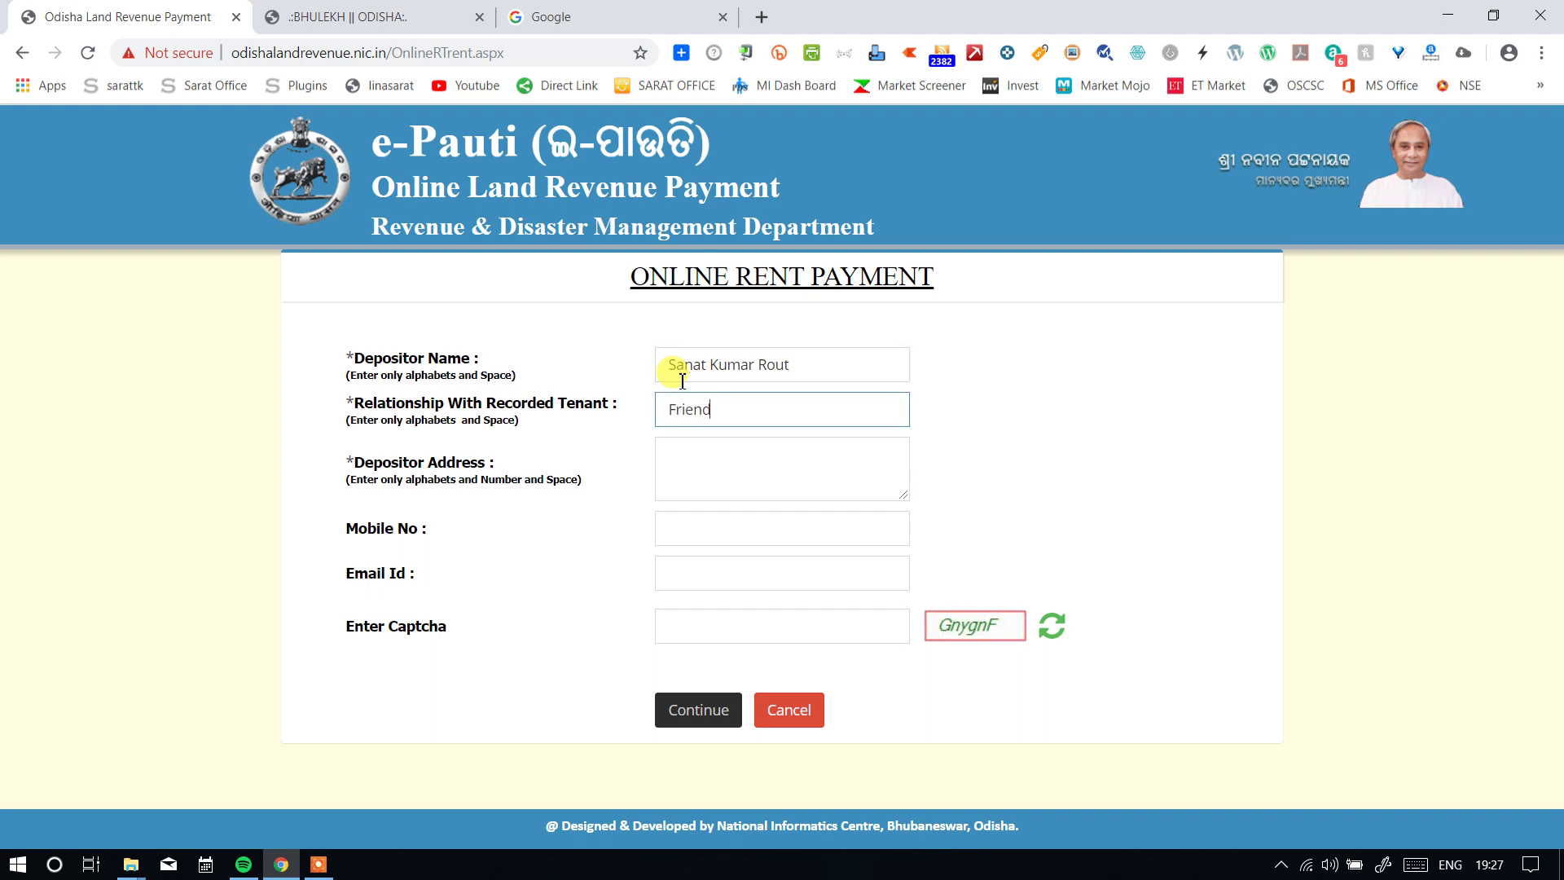
click(686, 468)
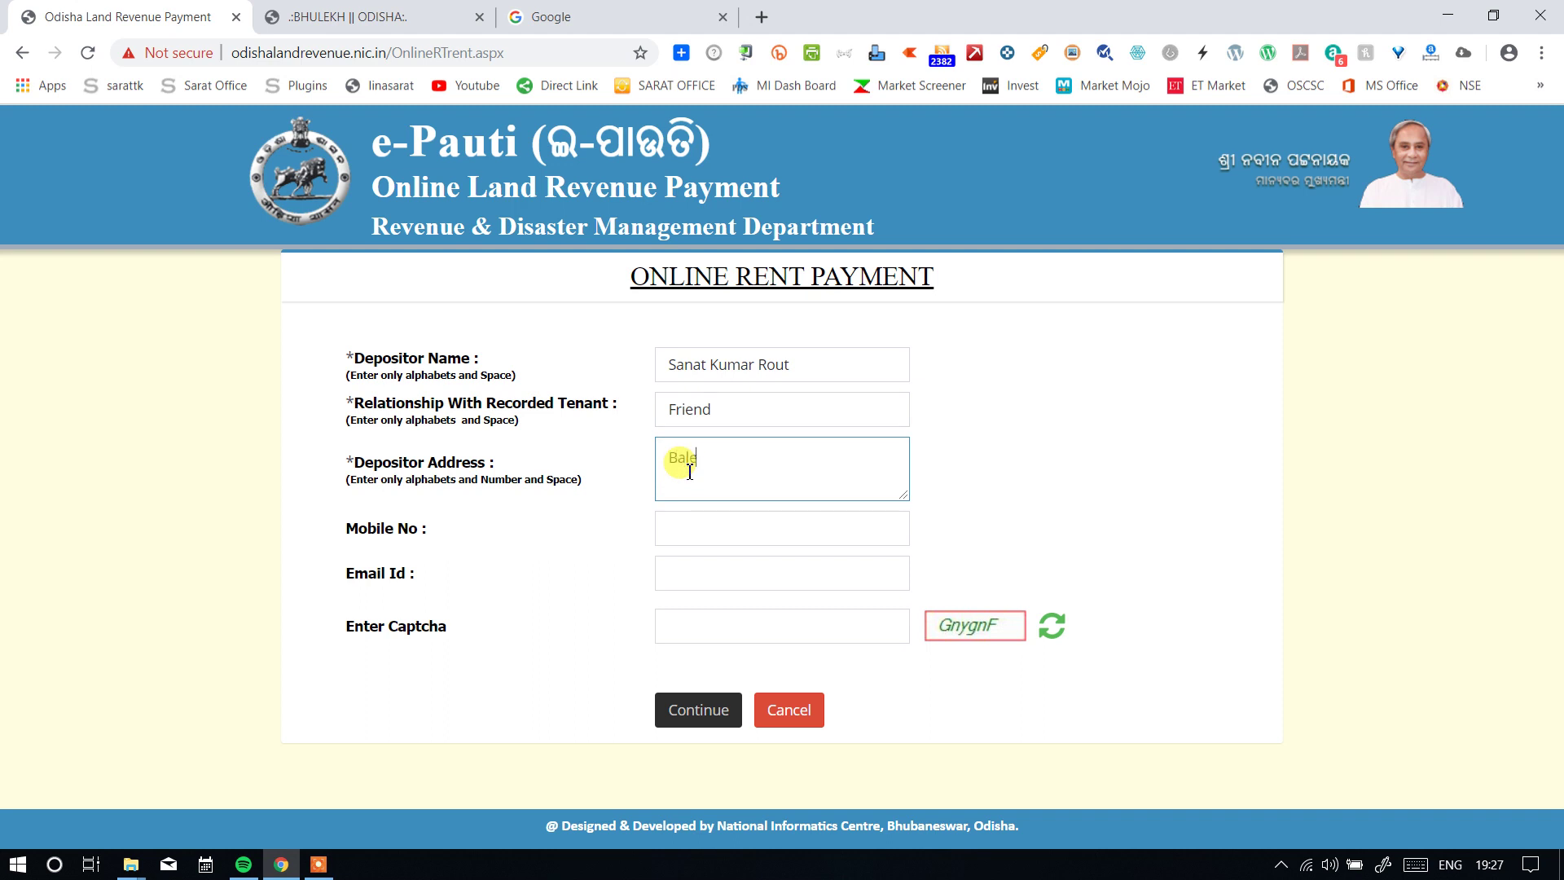
key(Tab)
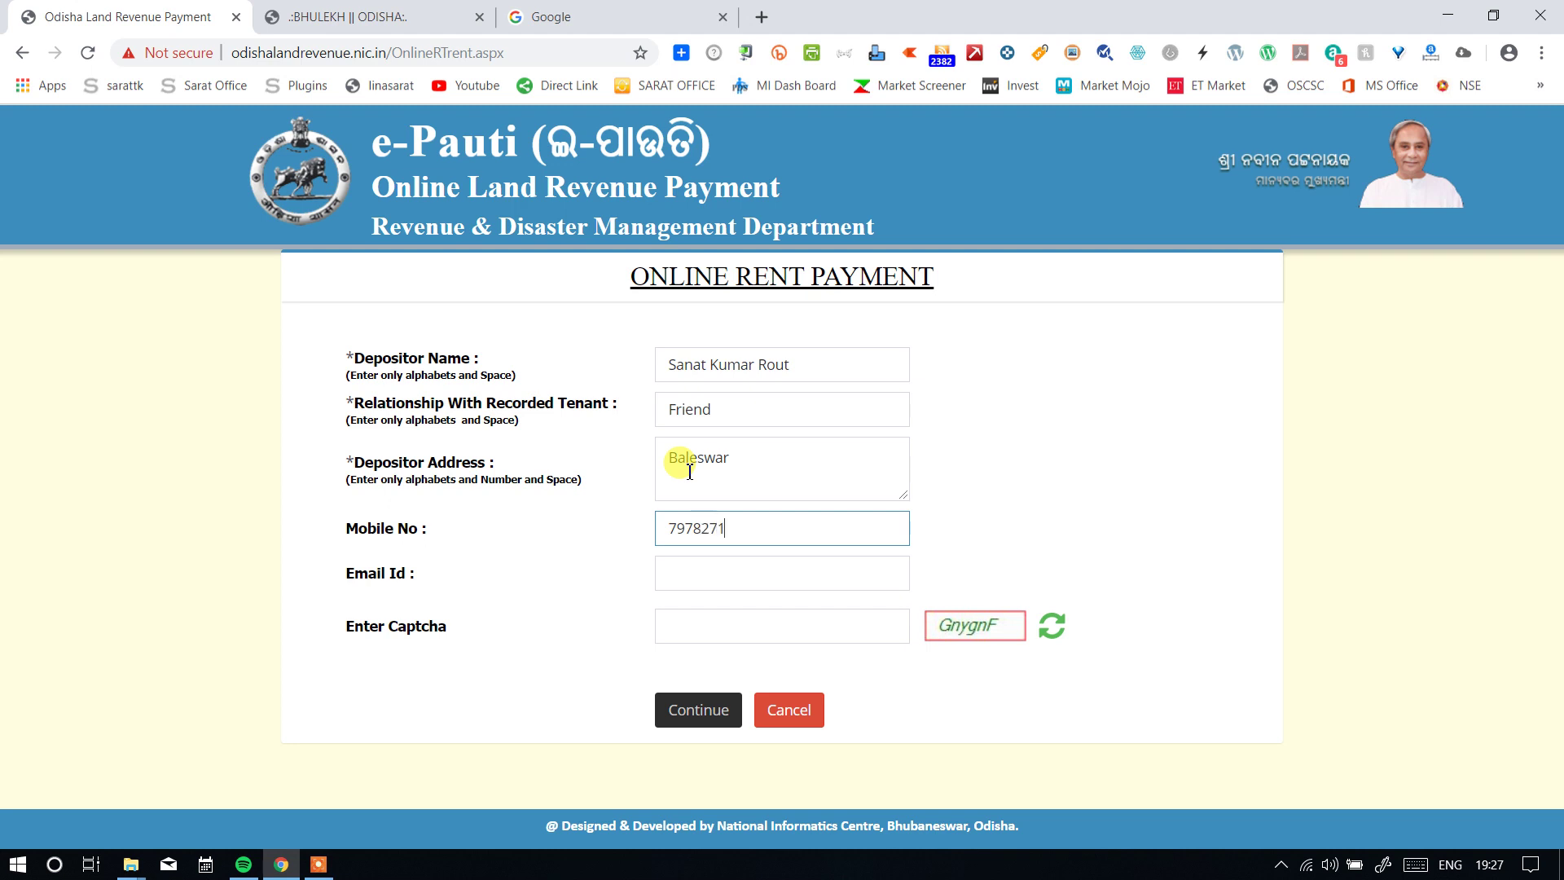
click(712, 567)
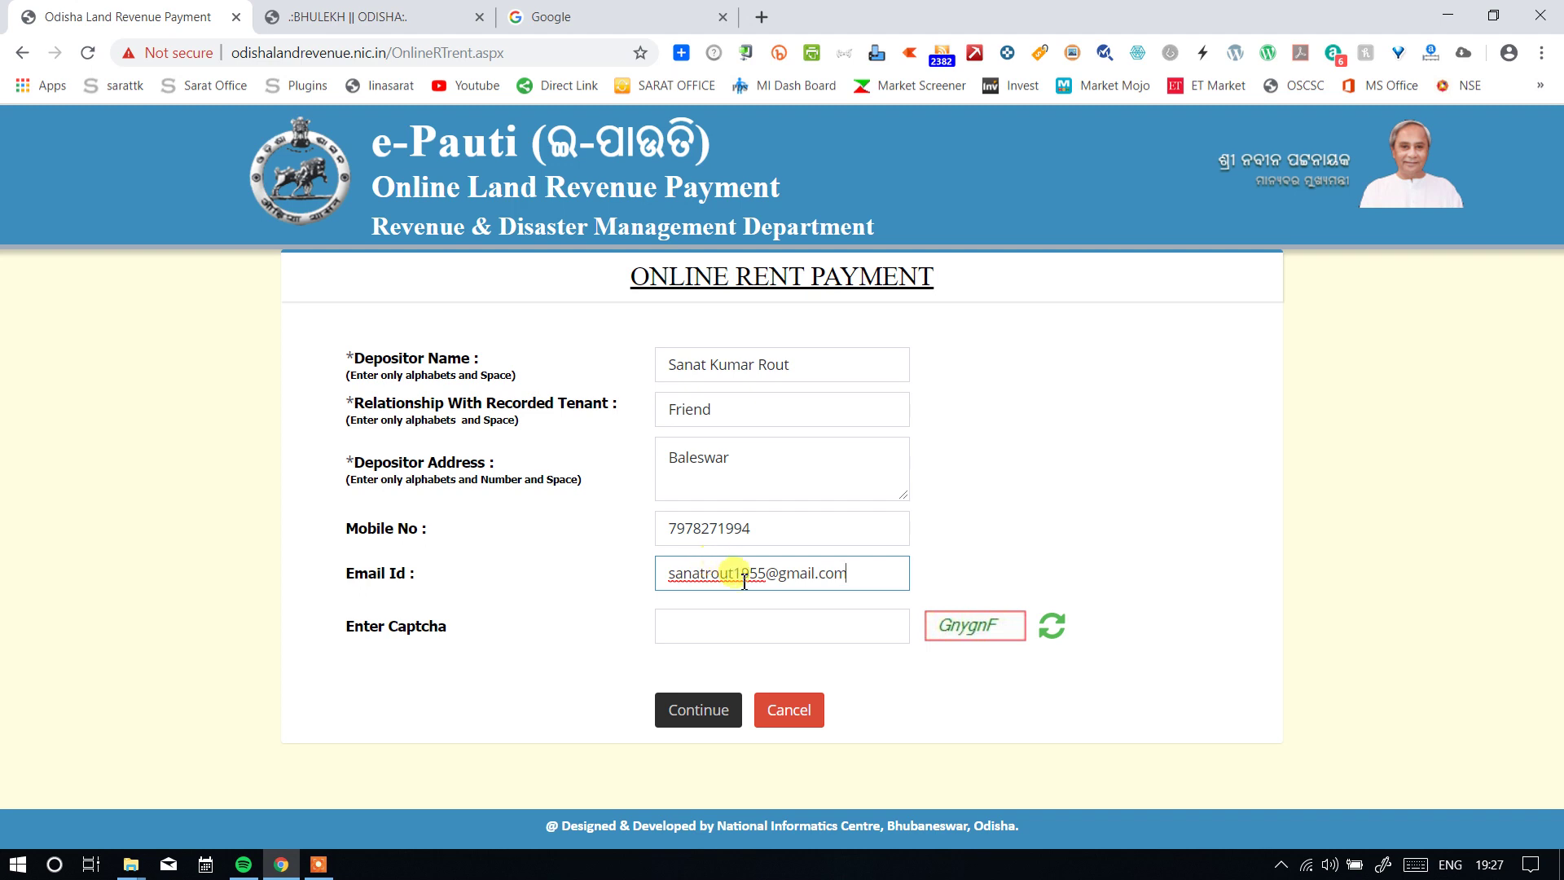
Correct the depositor's email address, enter the displayed captcha code and continue to the treasury tax form.
text(9)
click(770, 631)
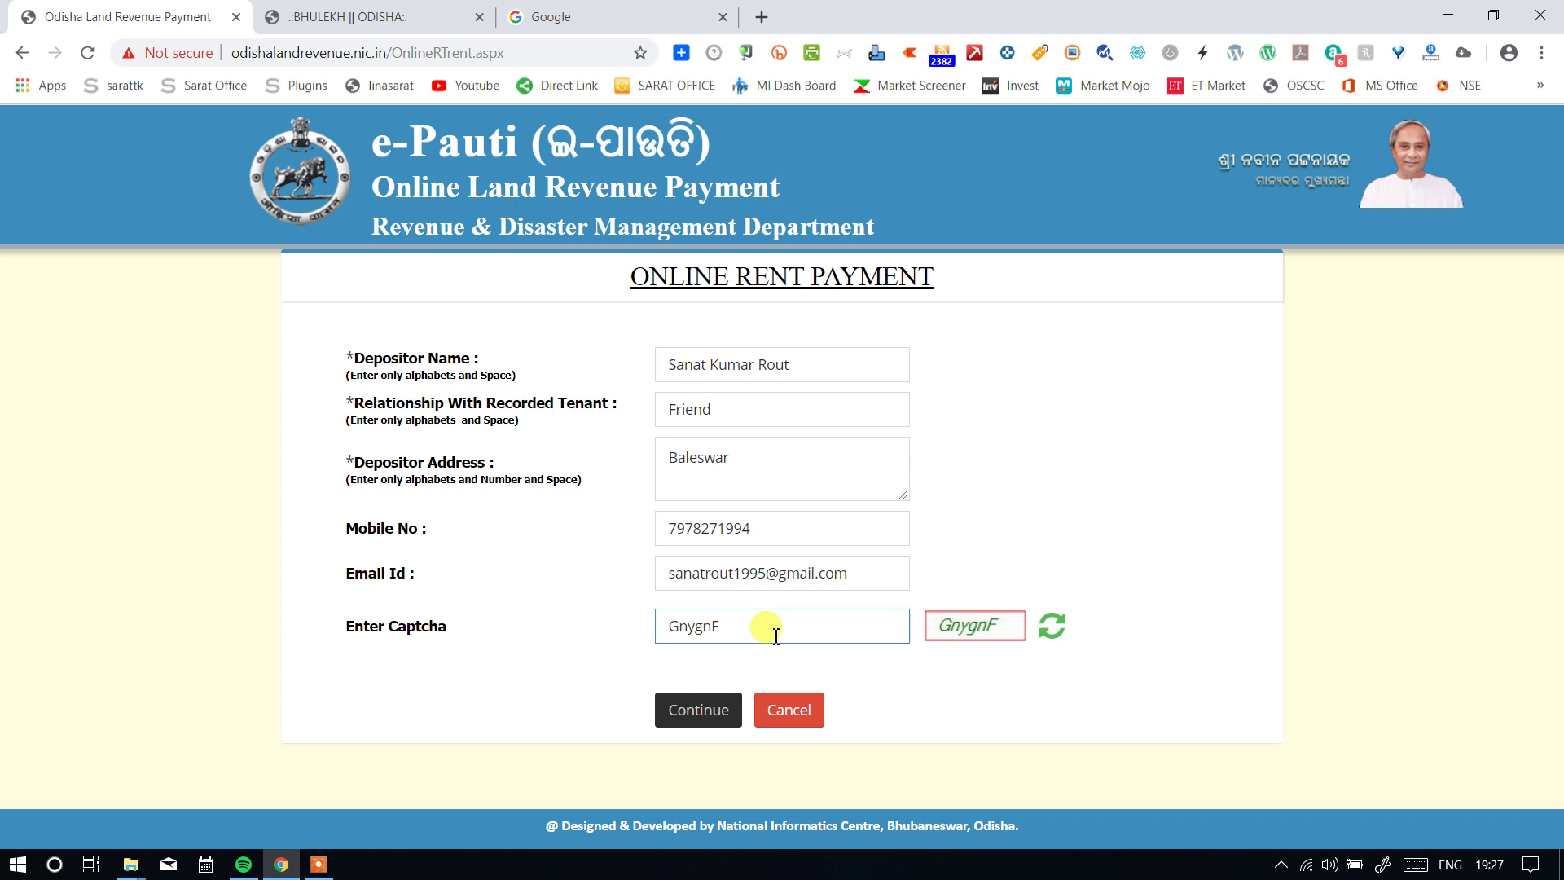
click(709, 714)
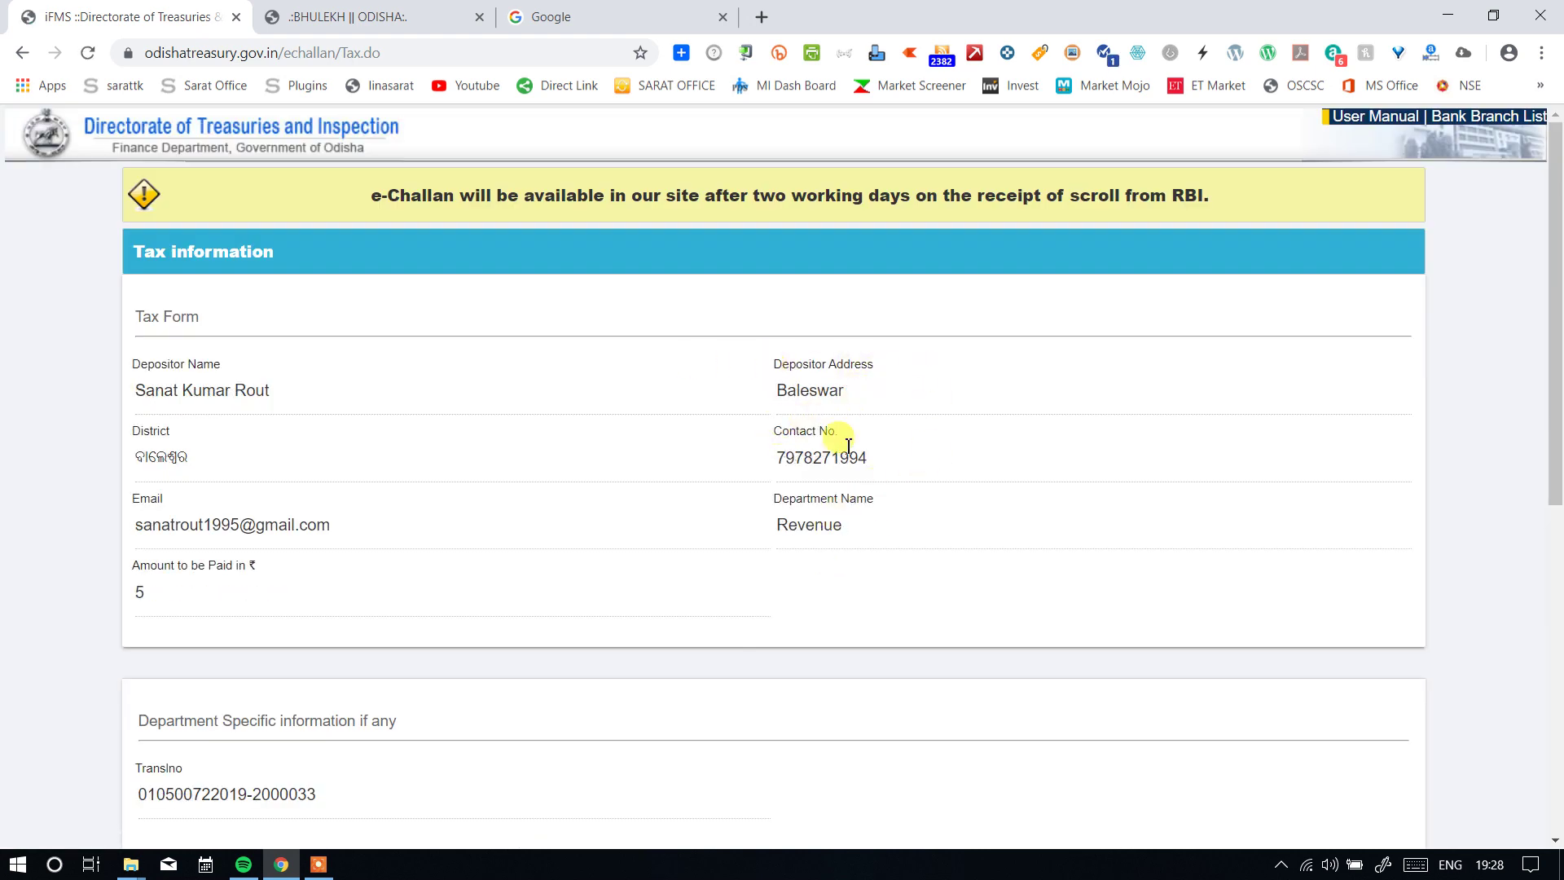
Set the challan's payment mode to Net Banking and the bank to STATE BANK OF INDIA.
scroll(838, 427, down, 2)
scroll(814, 416, down, 5)
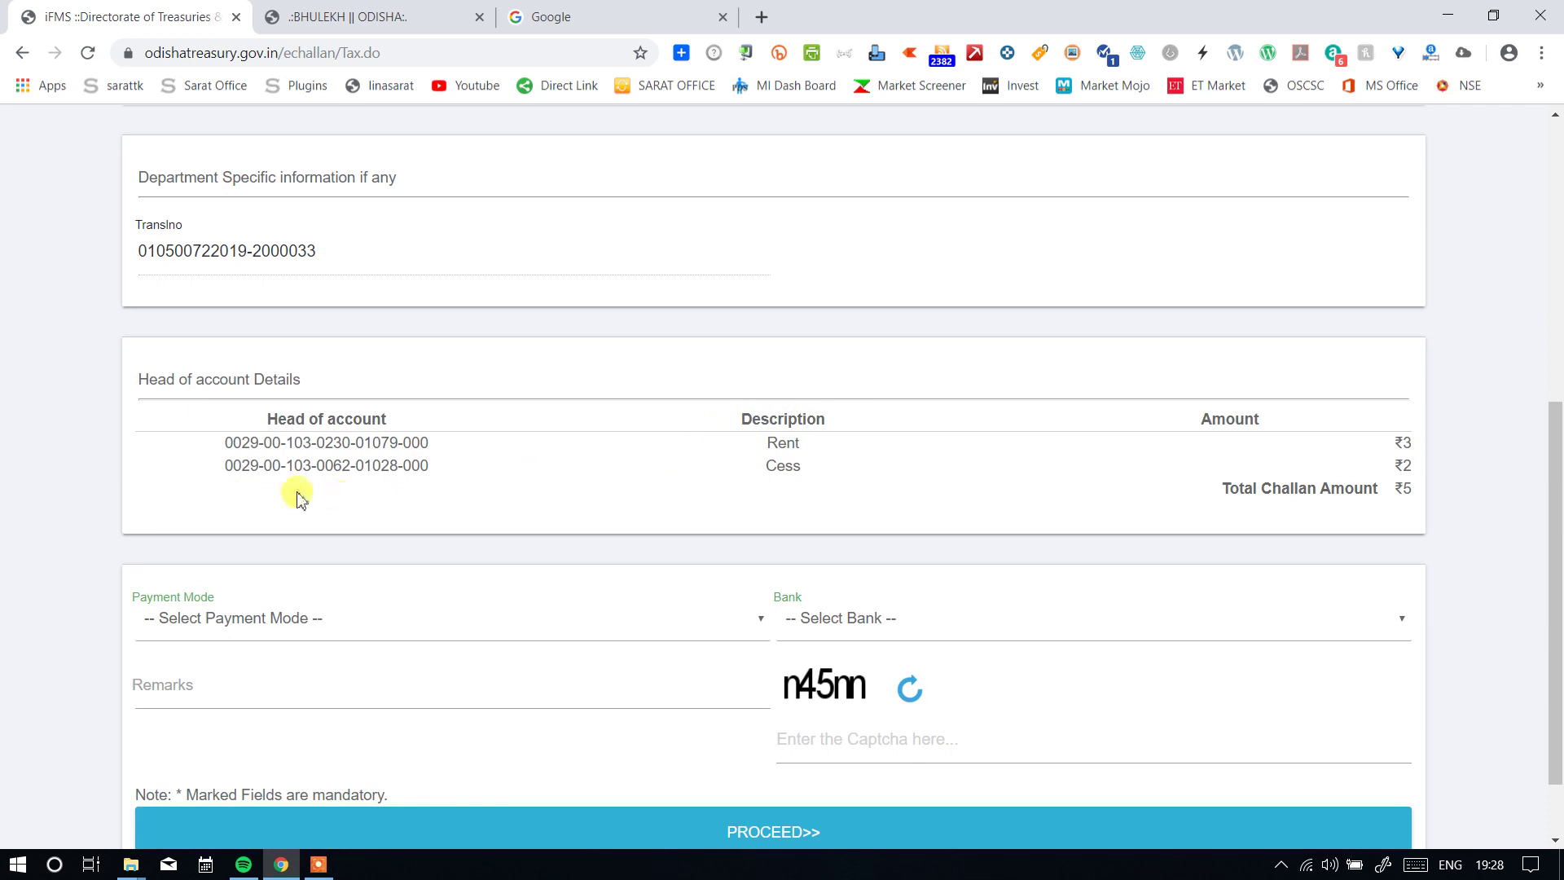
scroll(296, 505, down, 1)
click(285, 525)
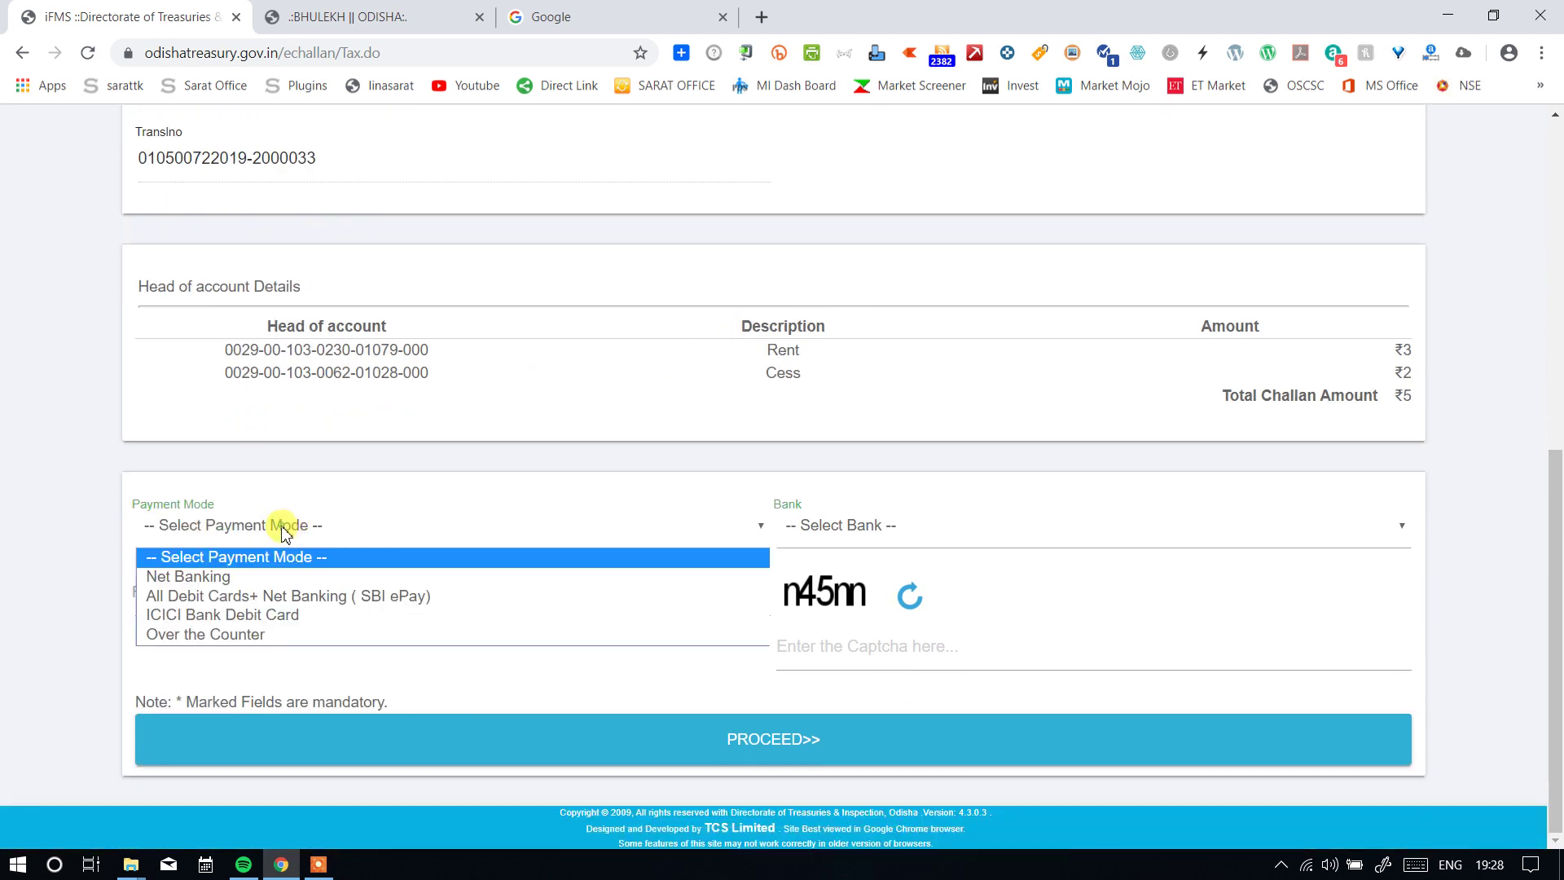
click(225, 577)
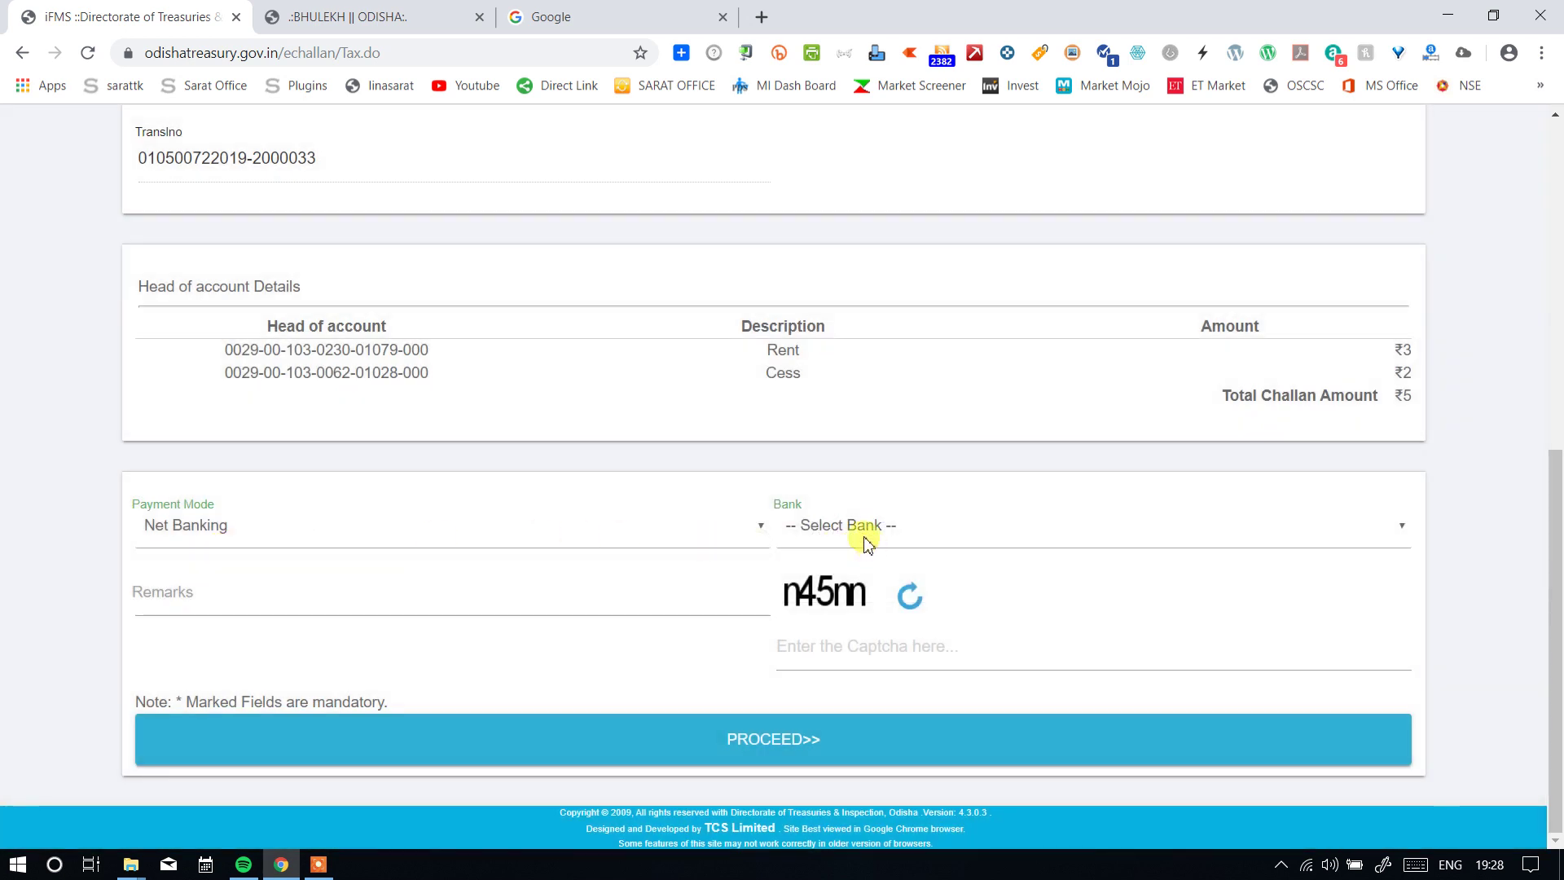
click(855, 538)
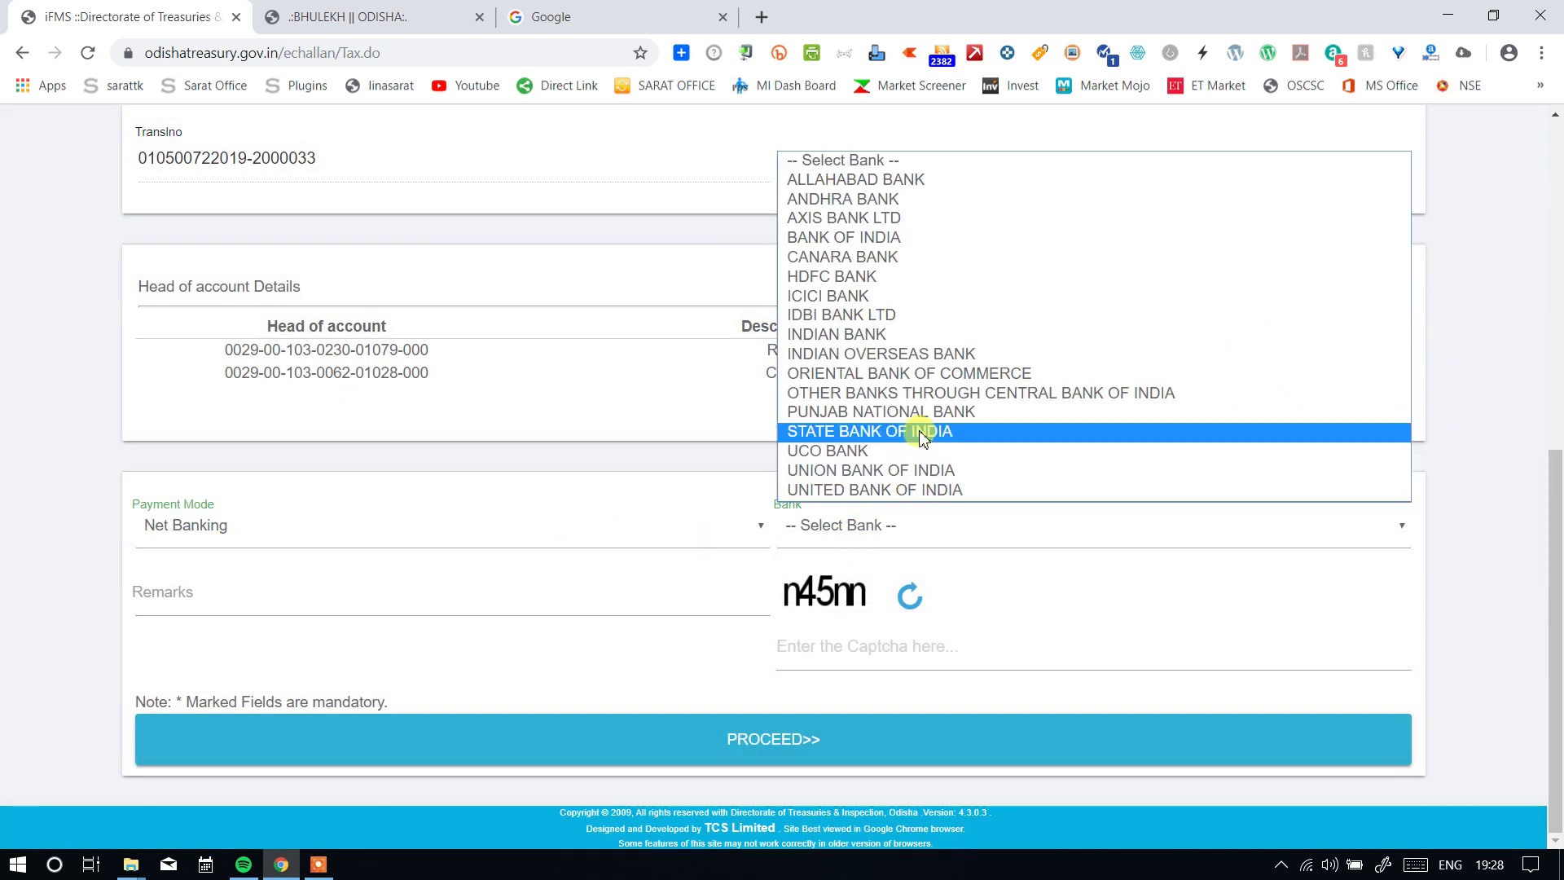
click(892, 434)
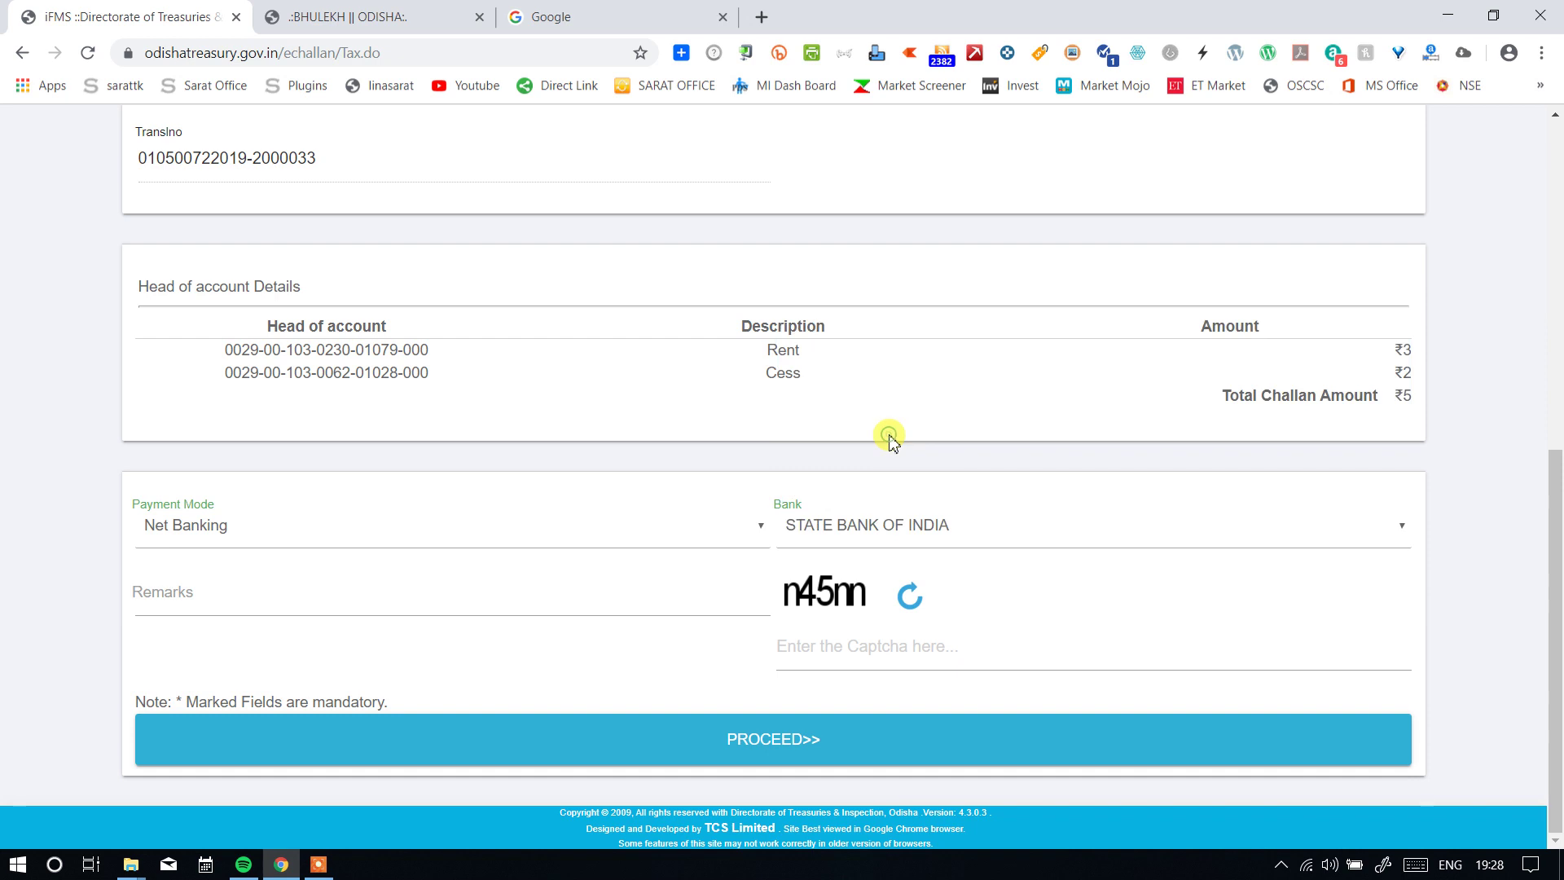
Enter Land Revenue as the remarks, fill in the displayed captcha code and proceed to tax verification.
click(375, 603)
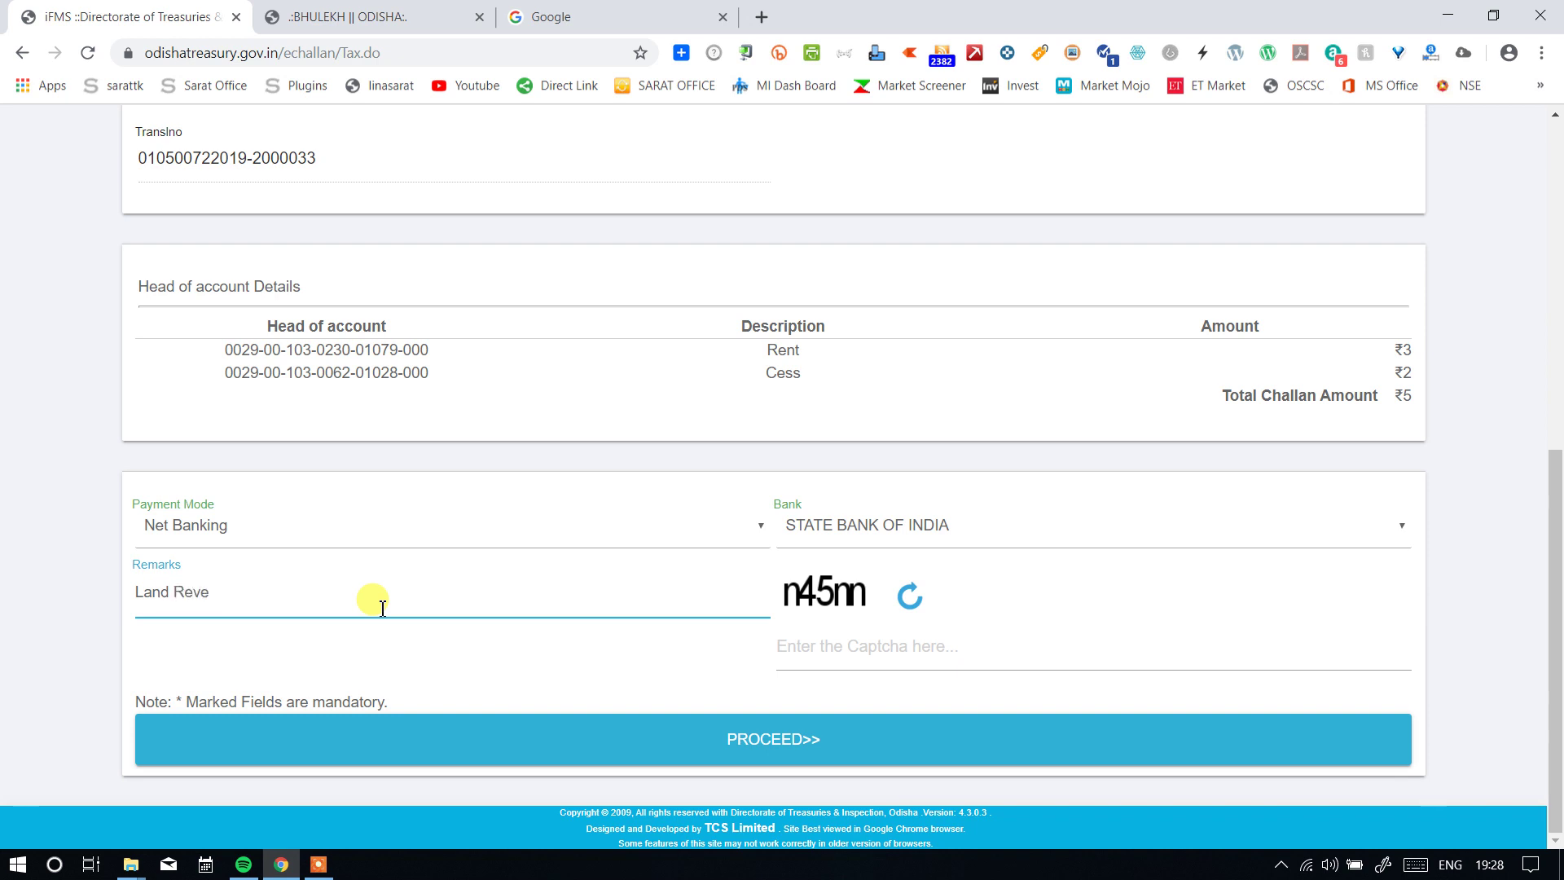
click(810, 647)
text(n)
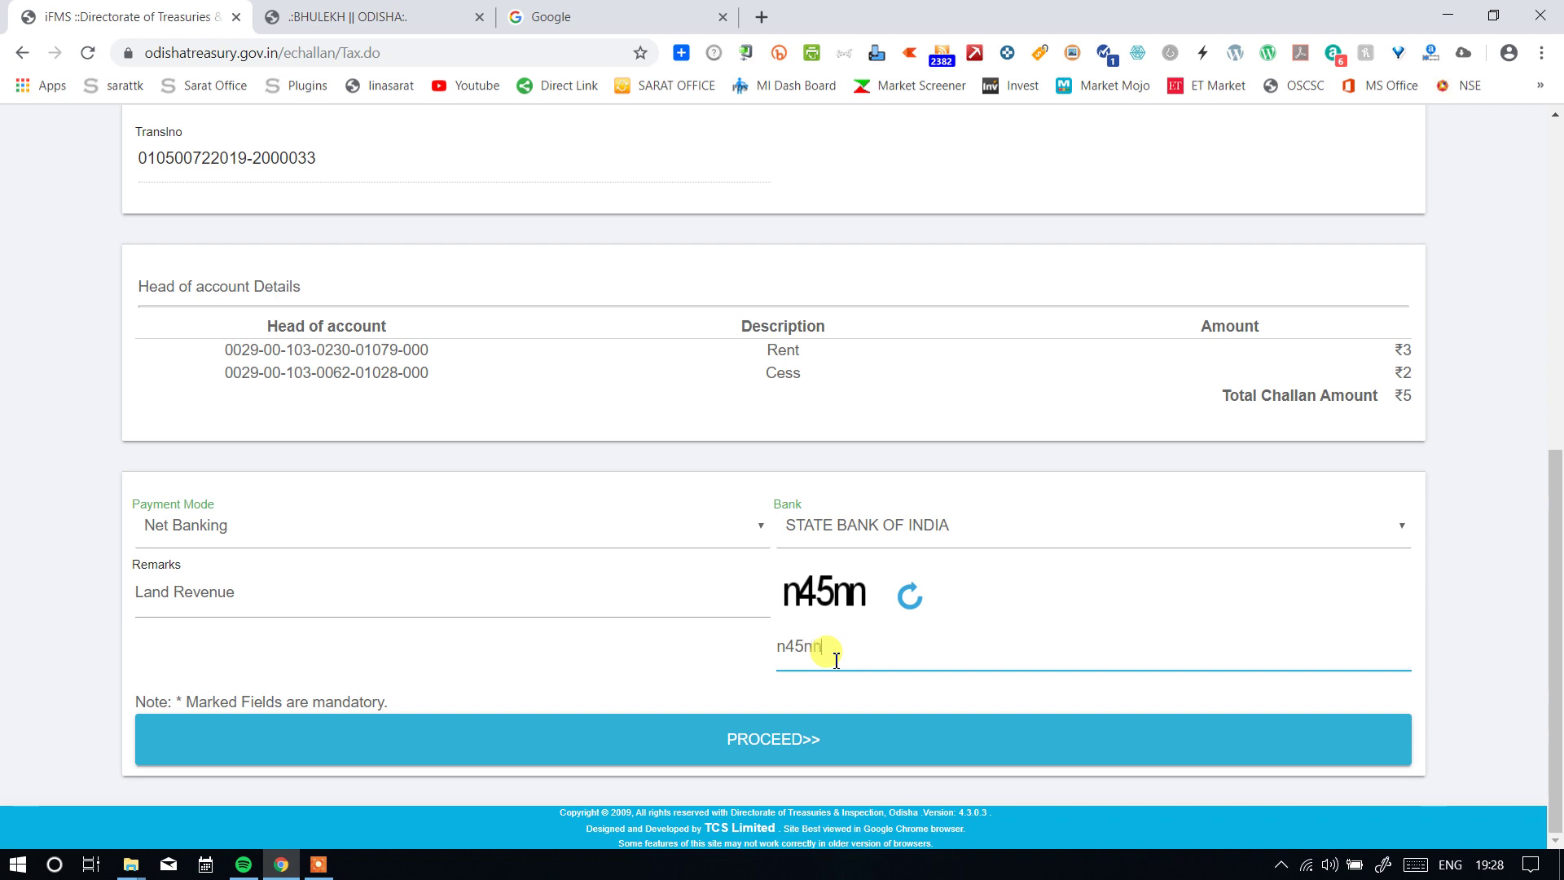
text(45nn)
click(796, 739)
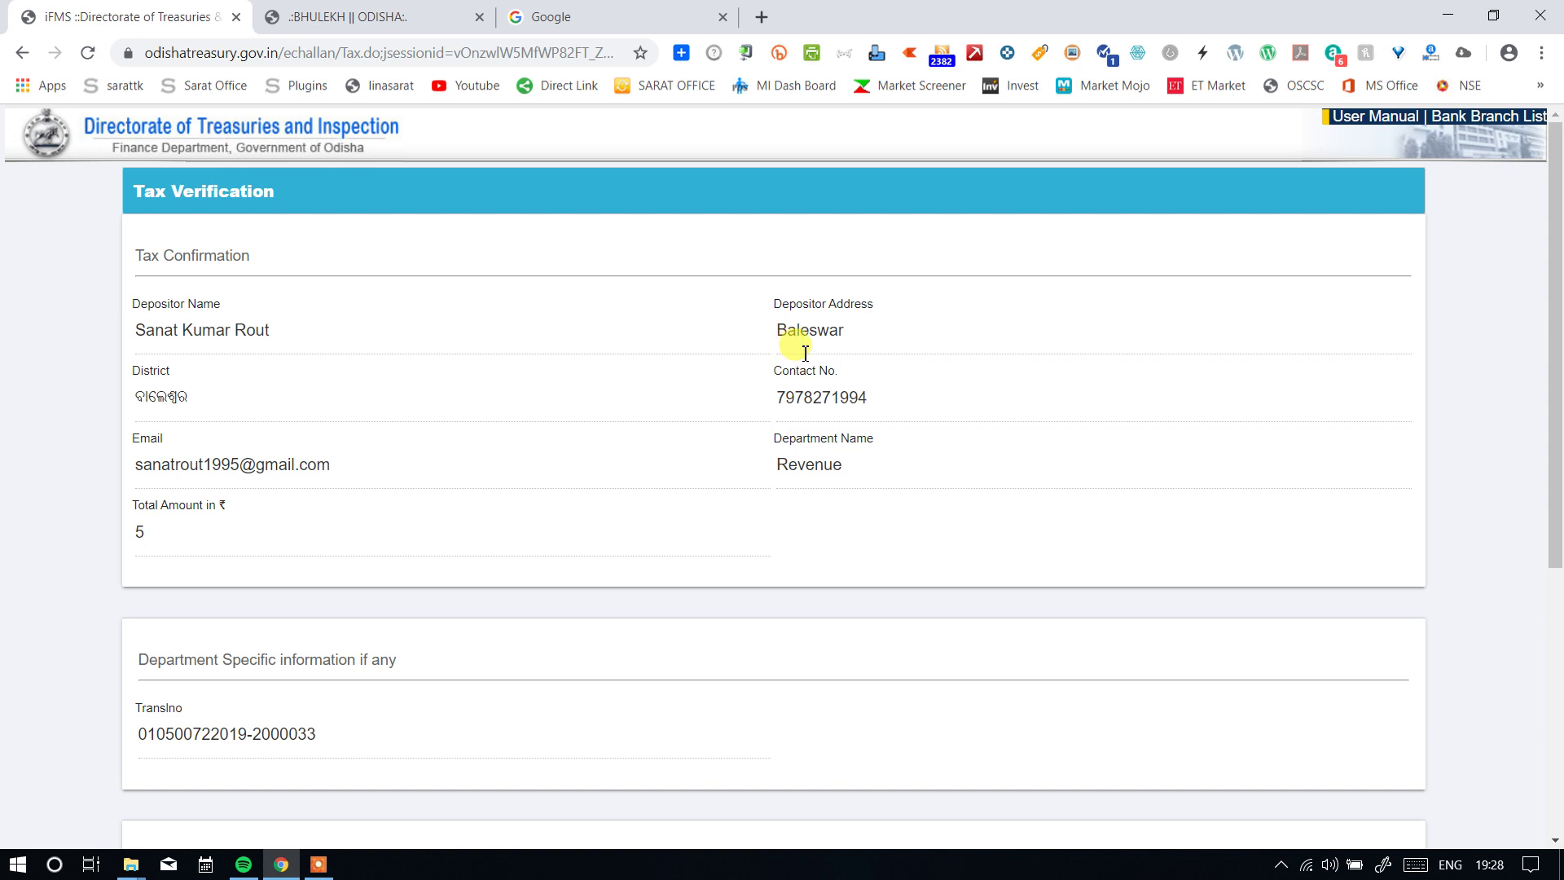
Confirm the tax verification details and make the payment through to the State Bank of India login page.
scroll(829, 382, down, 5)
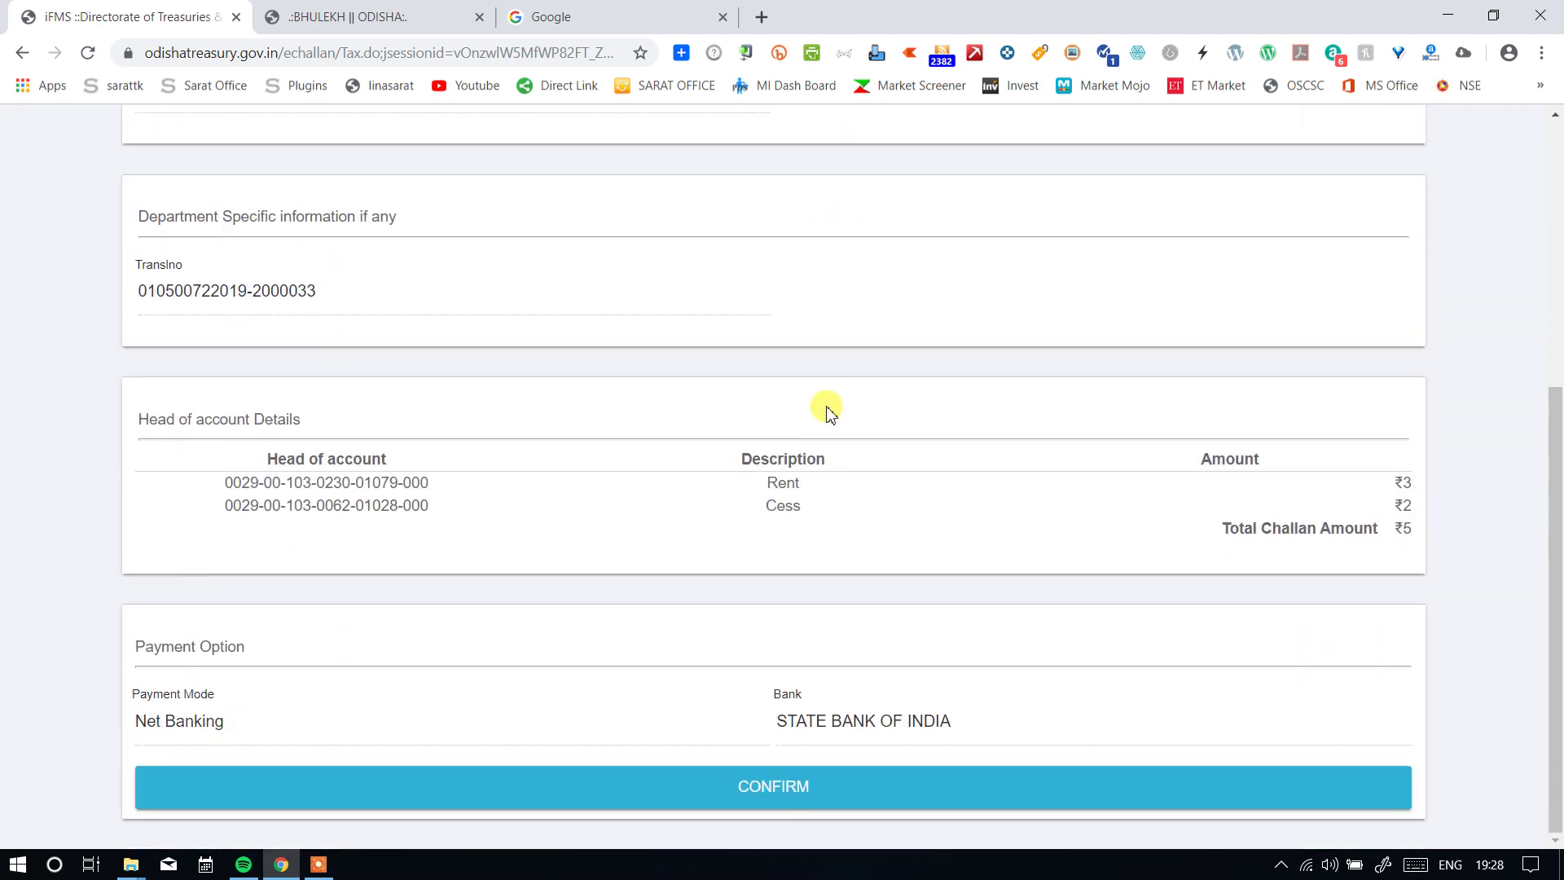
click(789, 805)
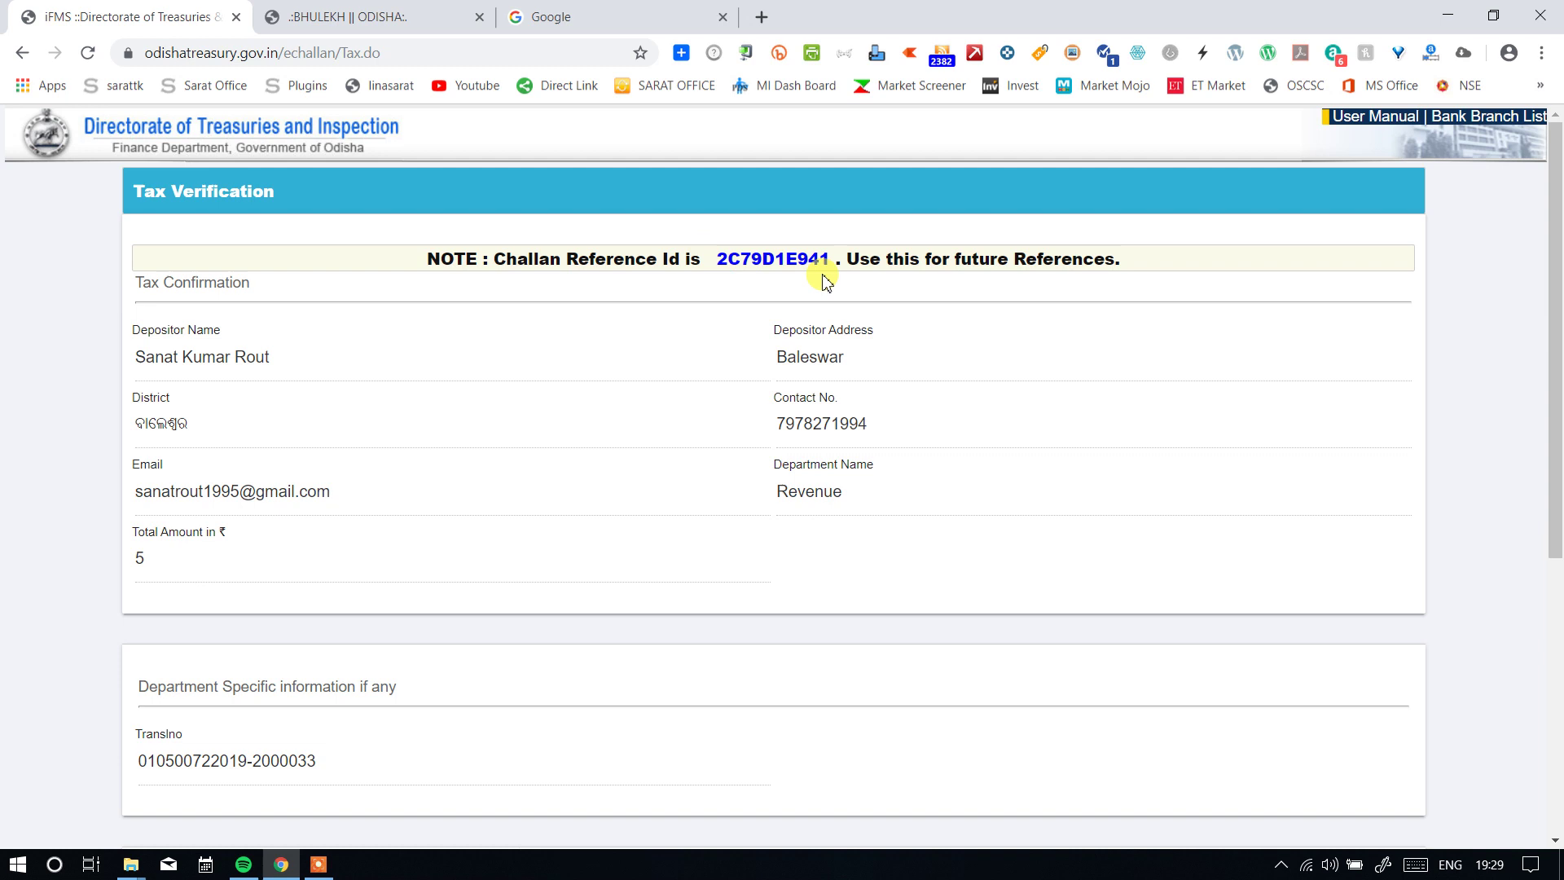
scroll(789, 442, down, 5)
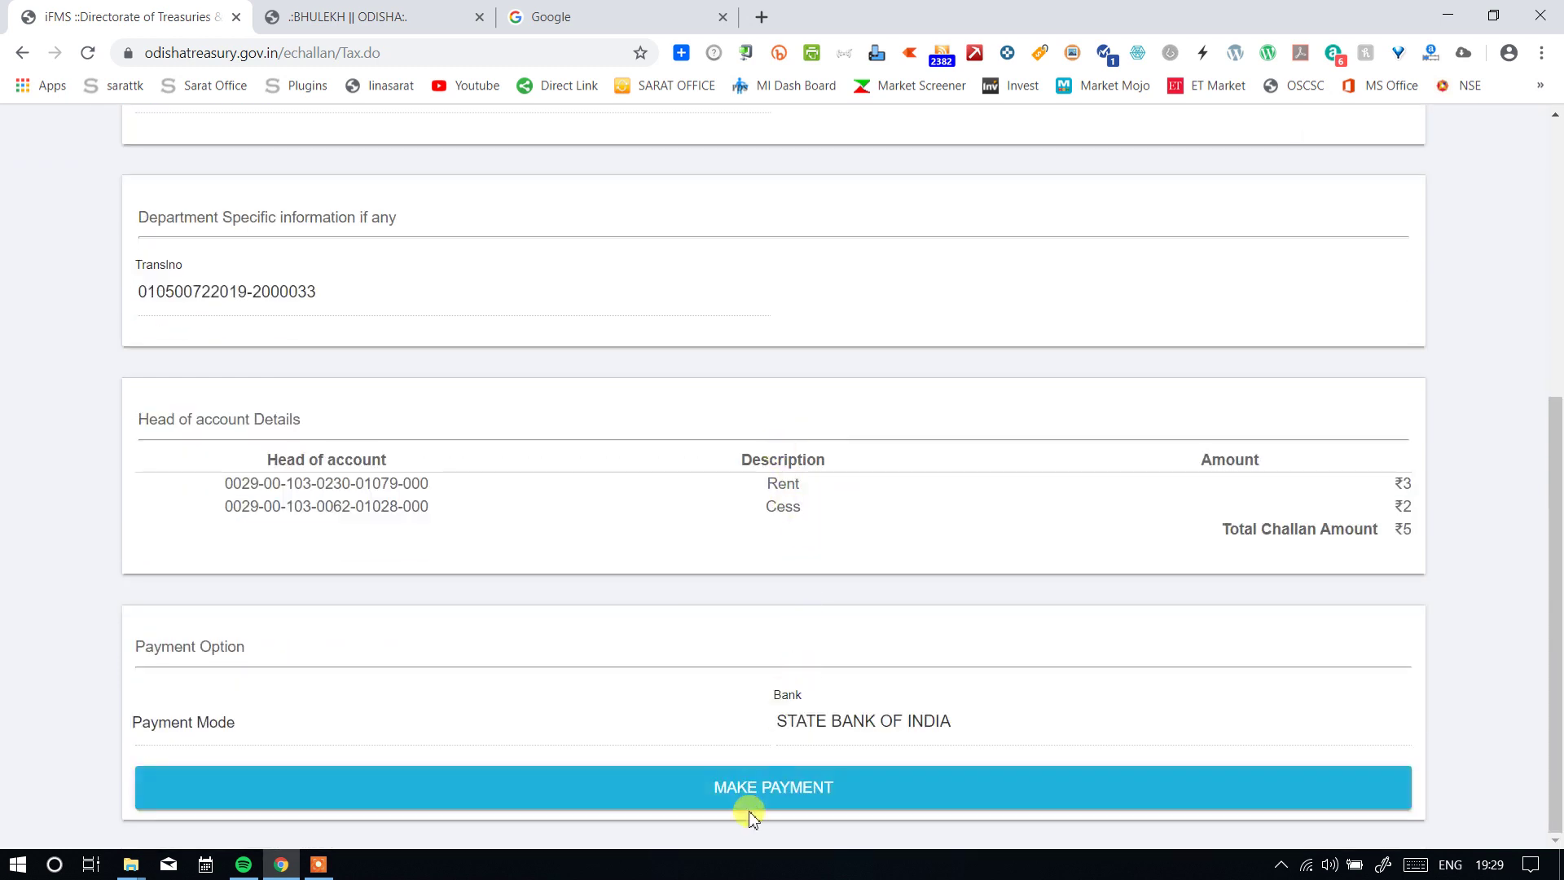
click(759, 802)
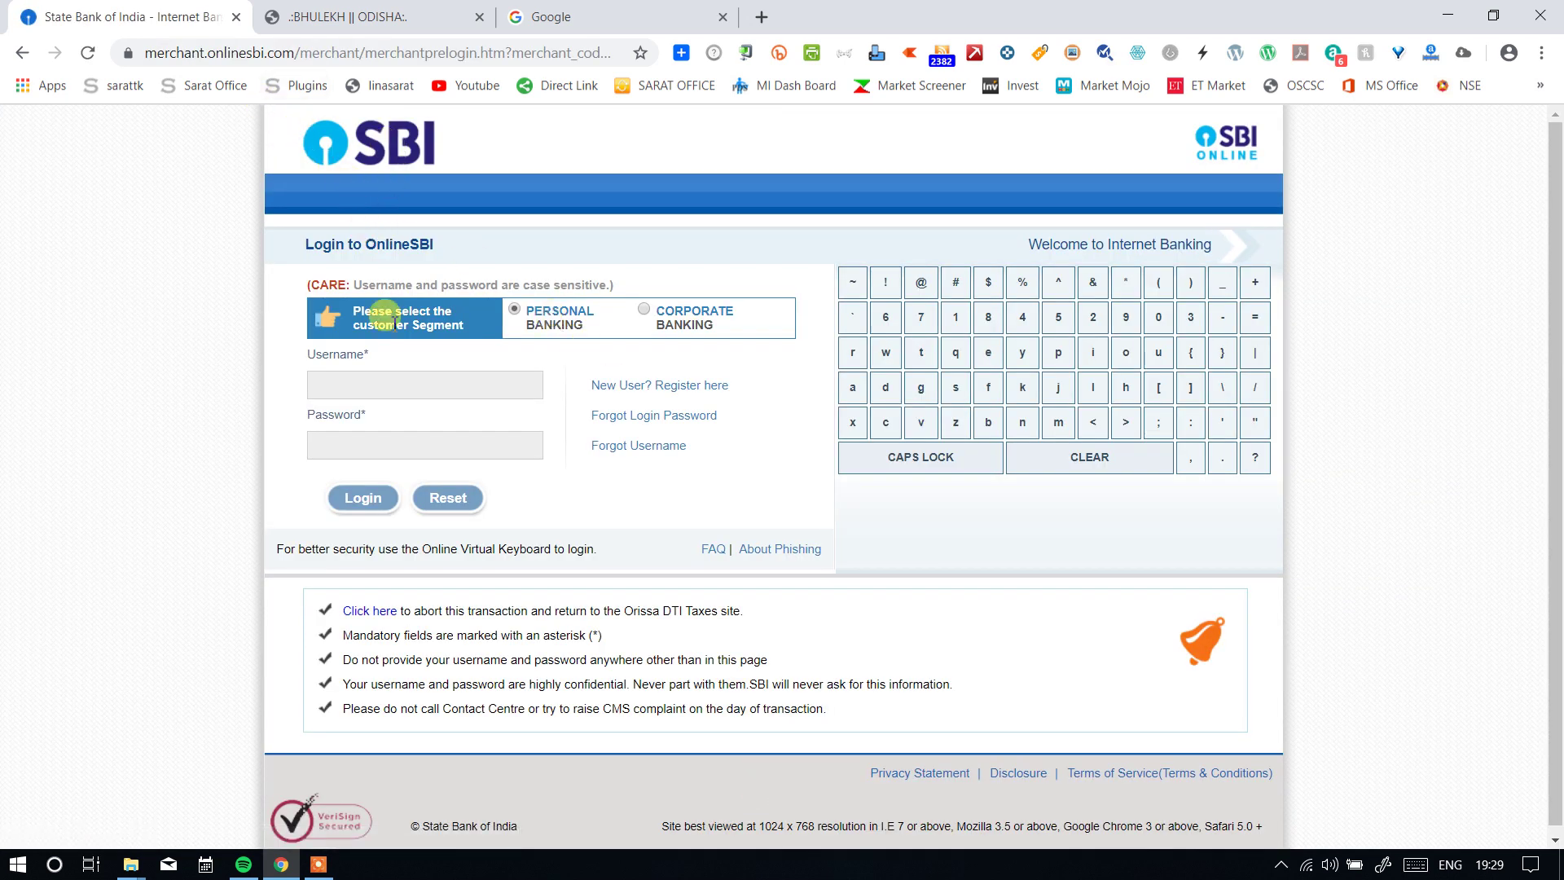
click(377, 391)
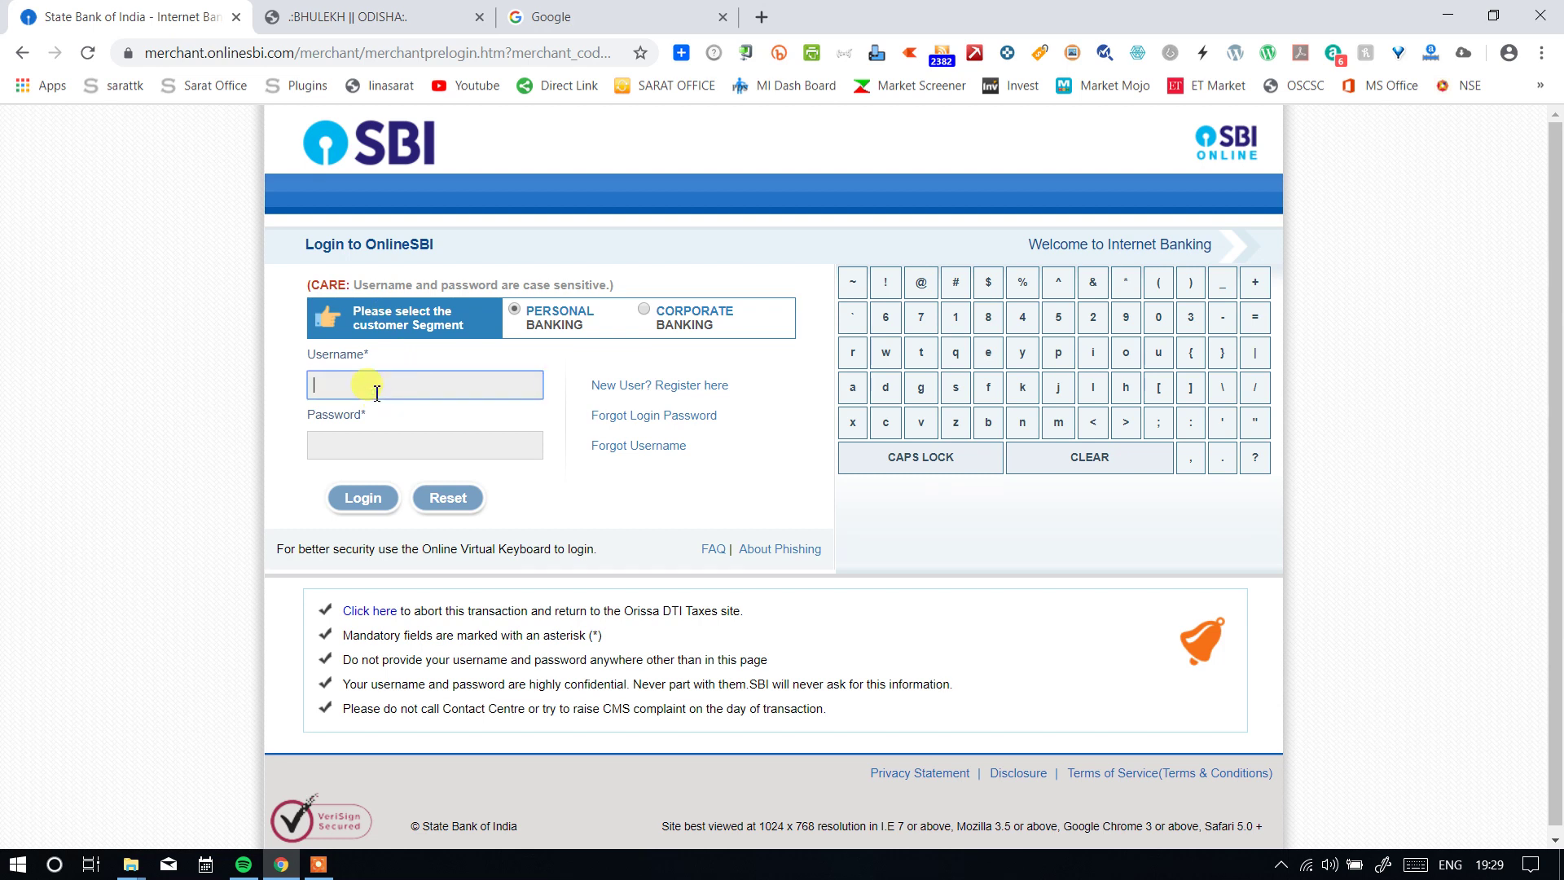
click(383, 448)
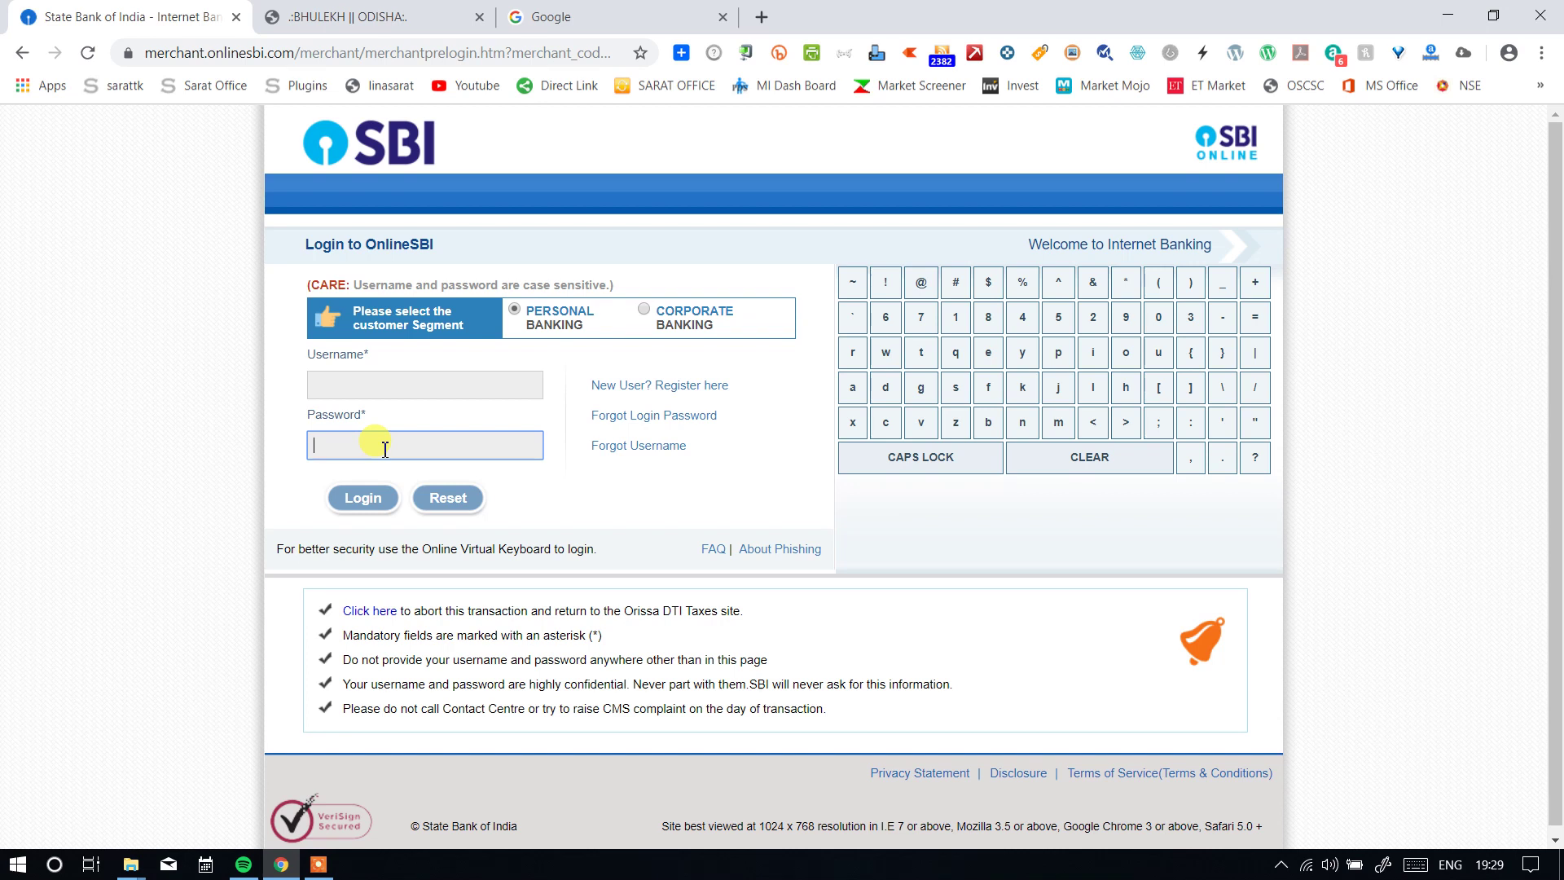
click(319, 864)
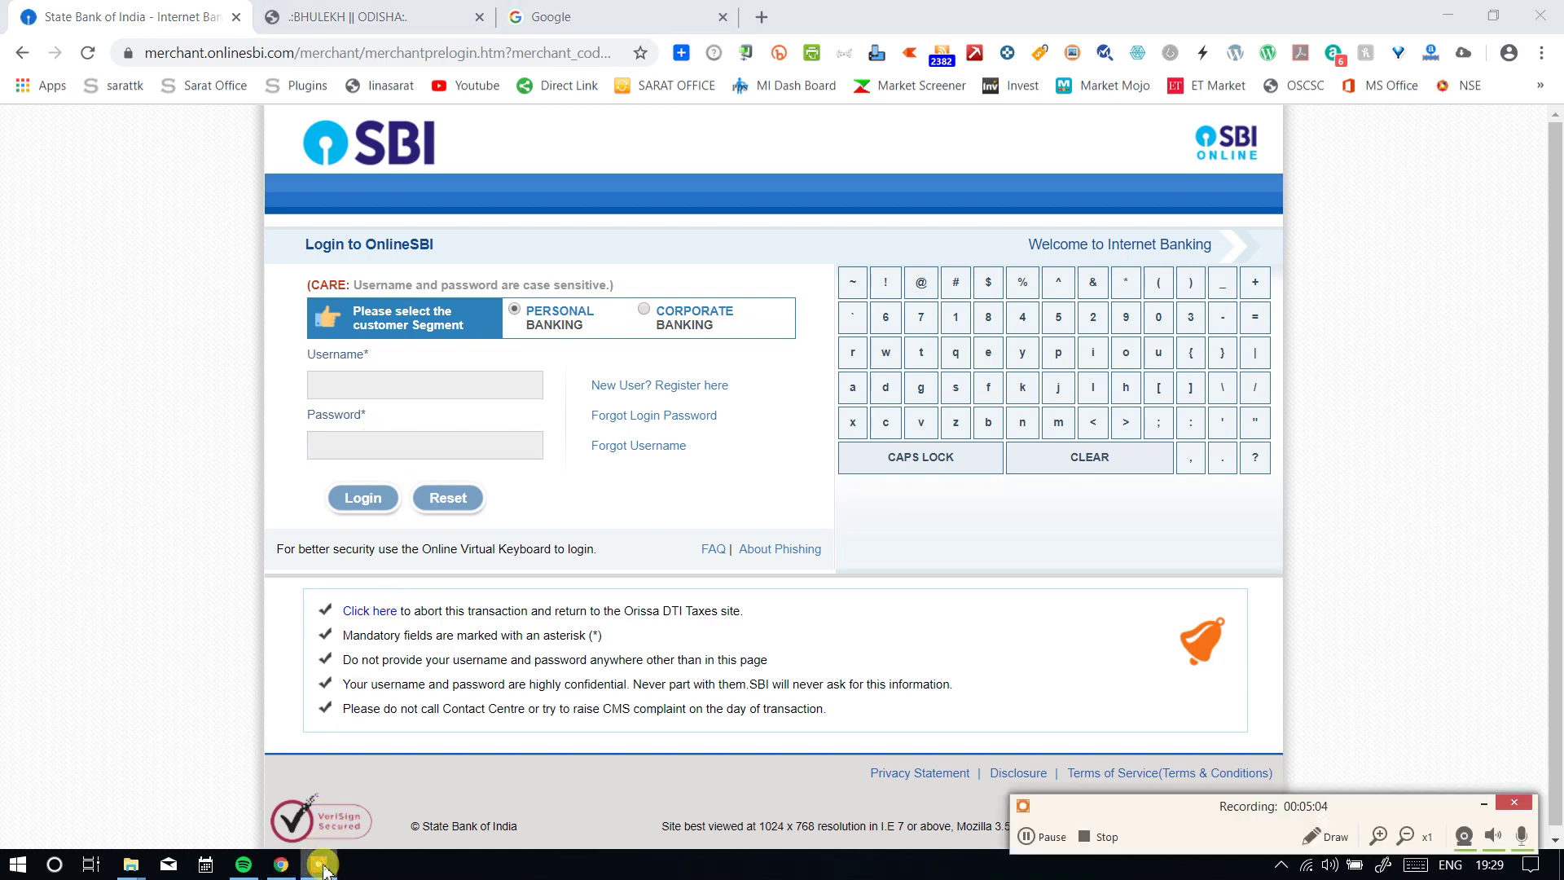